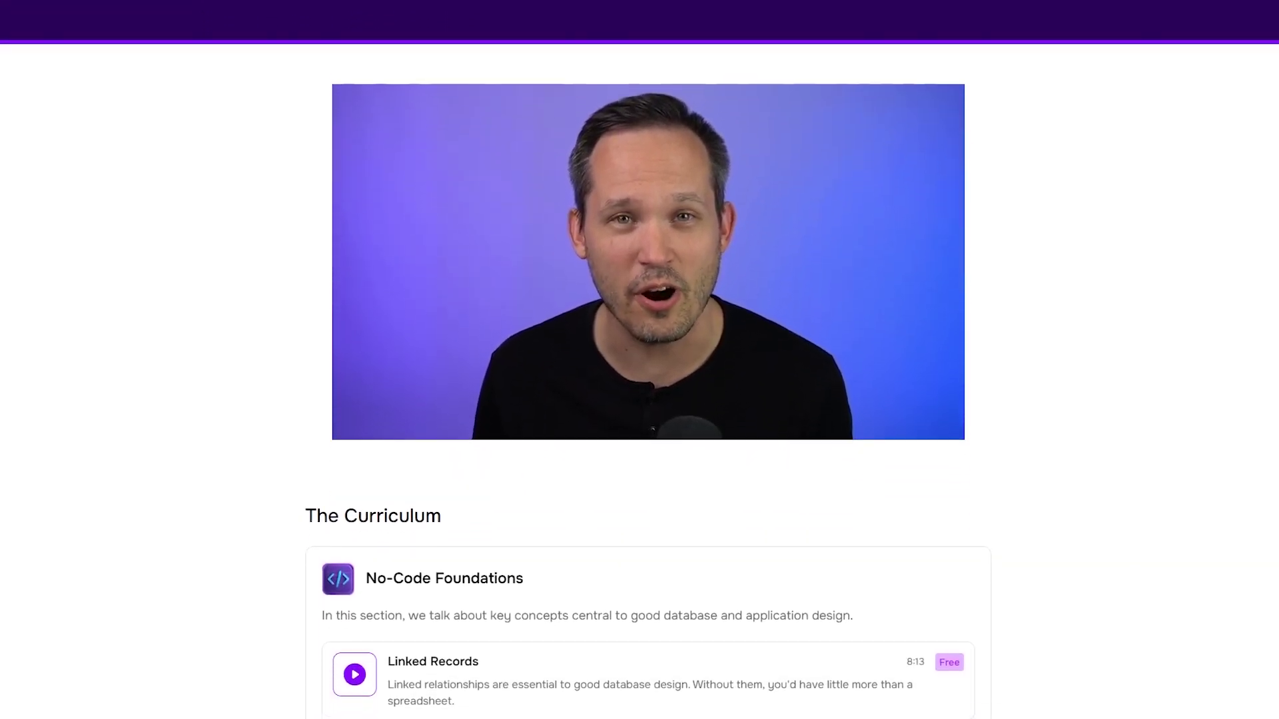
{"action": "scroll", "coordinate": [640, 360], "scroll_direction": "down", "scroll_amount": 4}
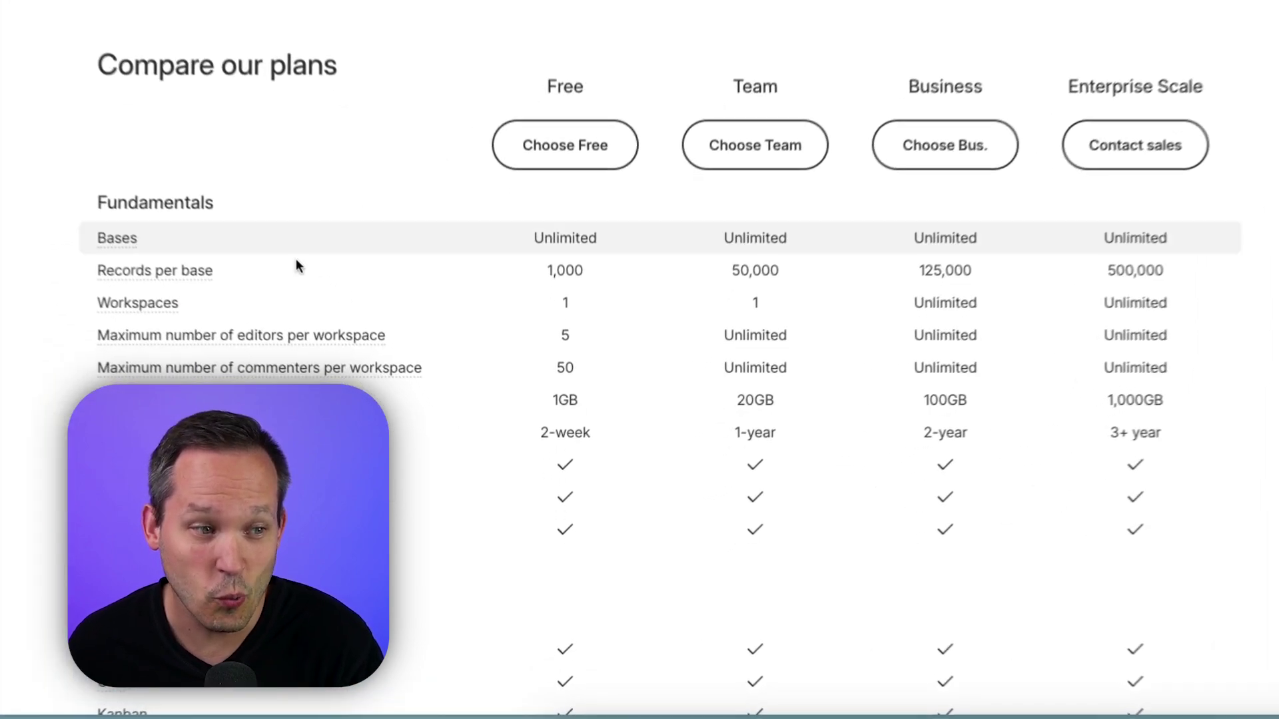
{"action": "mouse_move", "coordinate": [172, 307]}
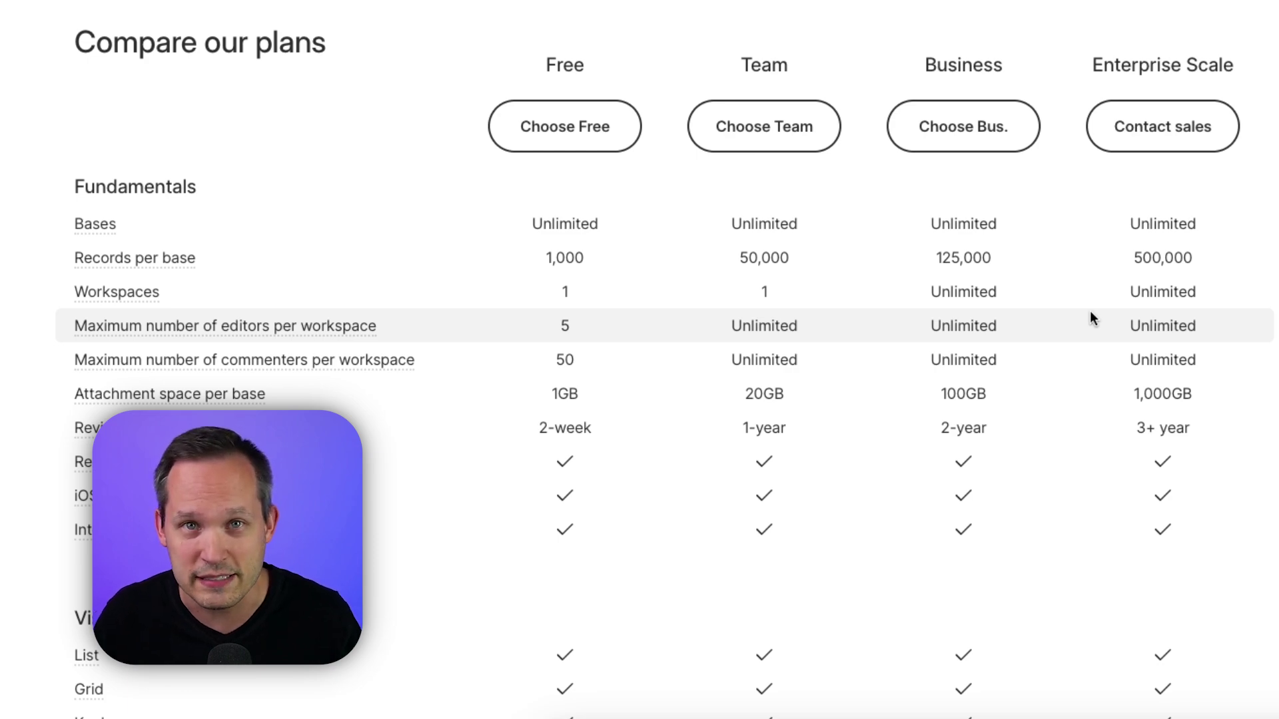
- Scroll further down the pricing table
{"action": "scroll", "coordinate": [1004, 340], "scroll_direction": "down", "scroll_amount": 10}
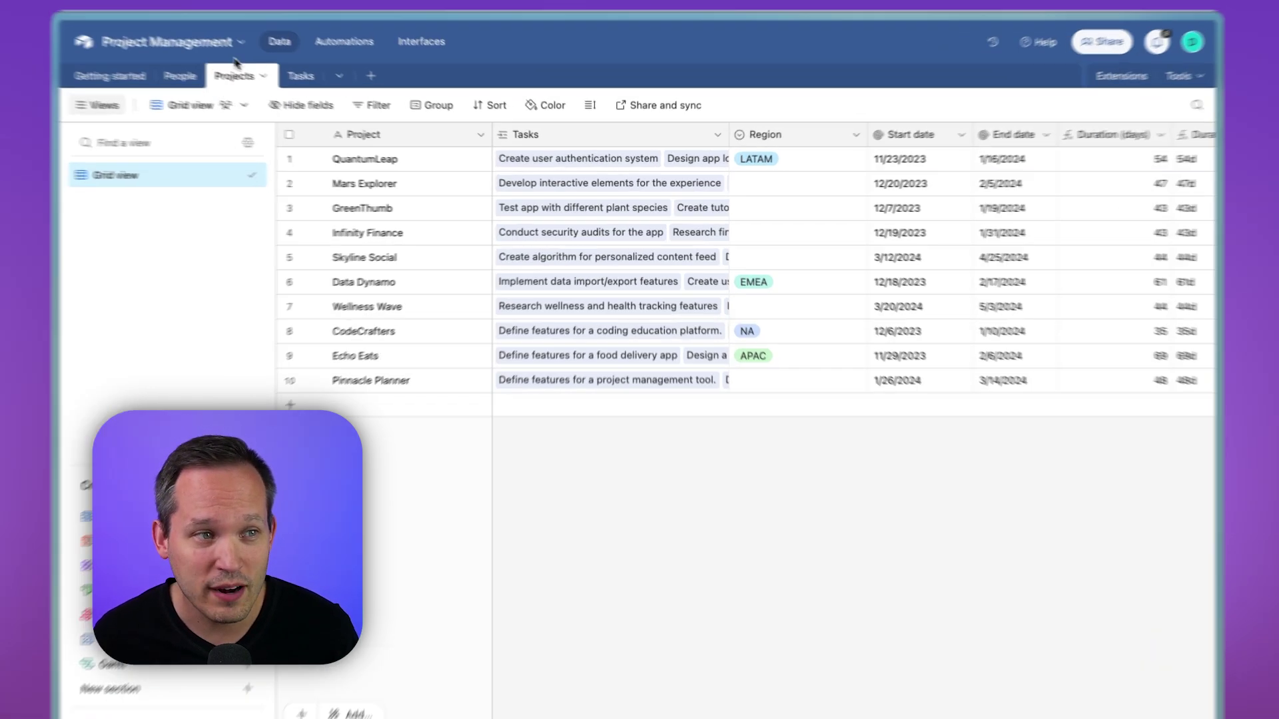
- Open the Project Management base panel and its more-actions menu with Duplicate and Delete base
{"action": "left_click", "coordinate": [294, 62]}
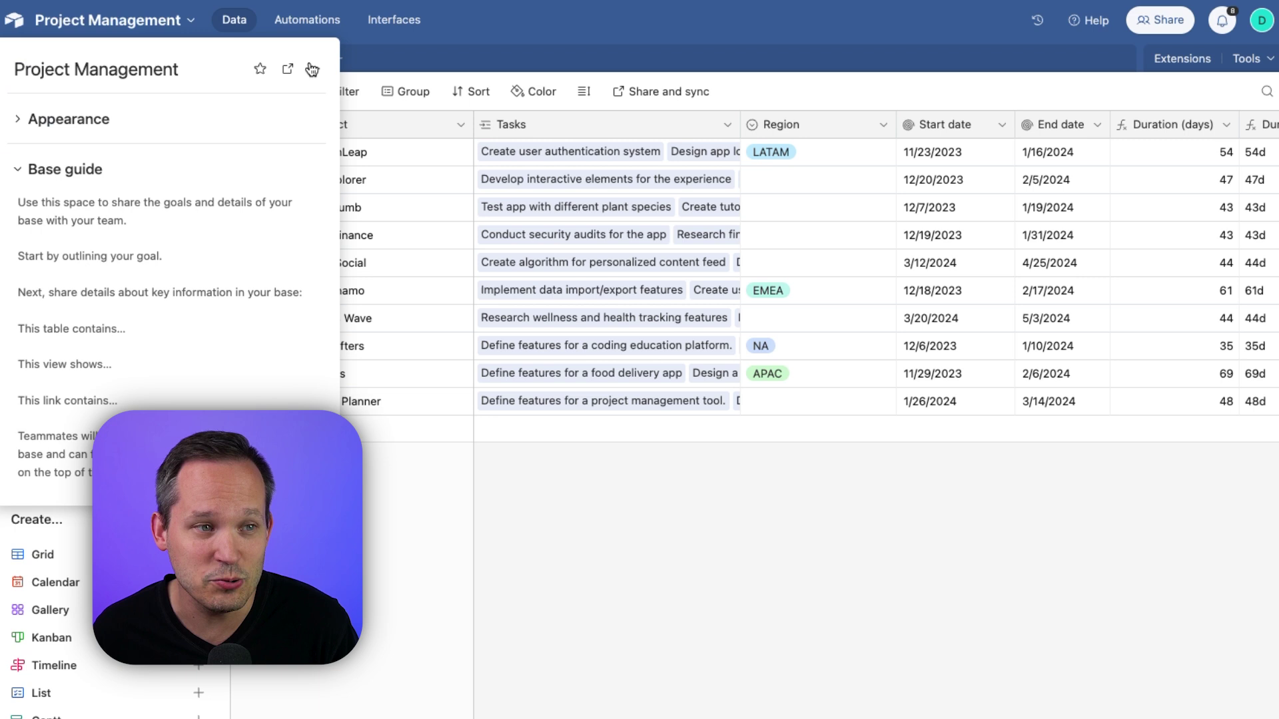
{"action": "left_click", "coordinate": [320, 71]}
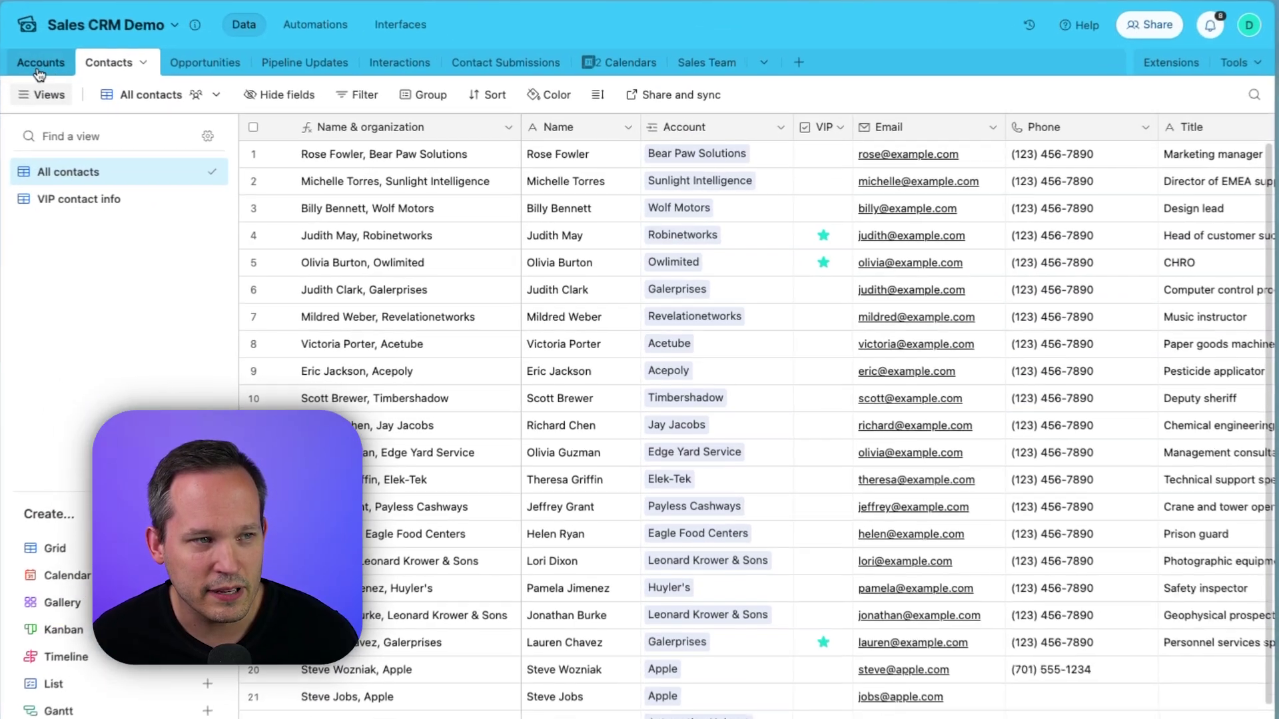
- Add a Company website lookup field to Contacts through the linked Account field
{"action": "left_click", "coordinate": [62, 75]}
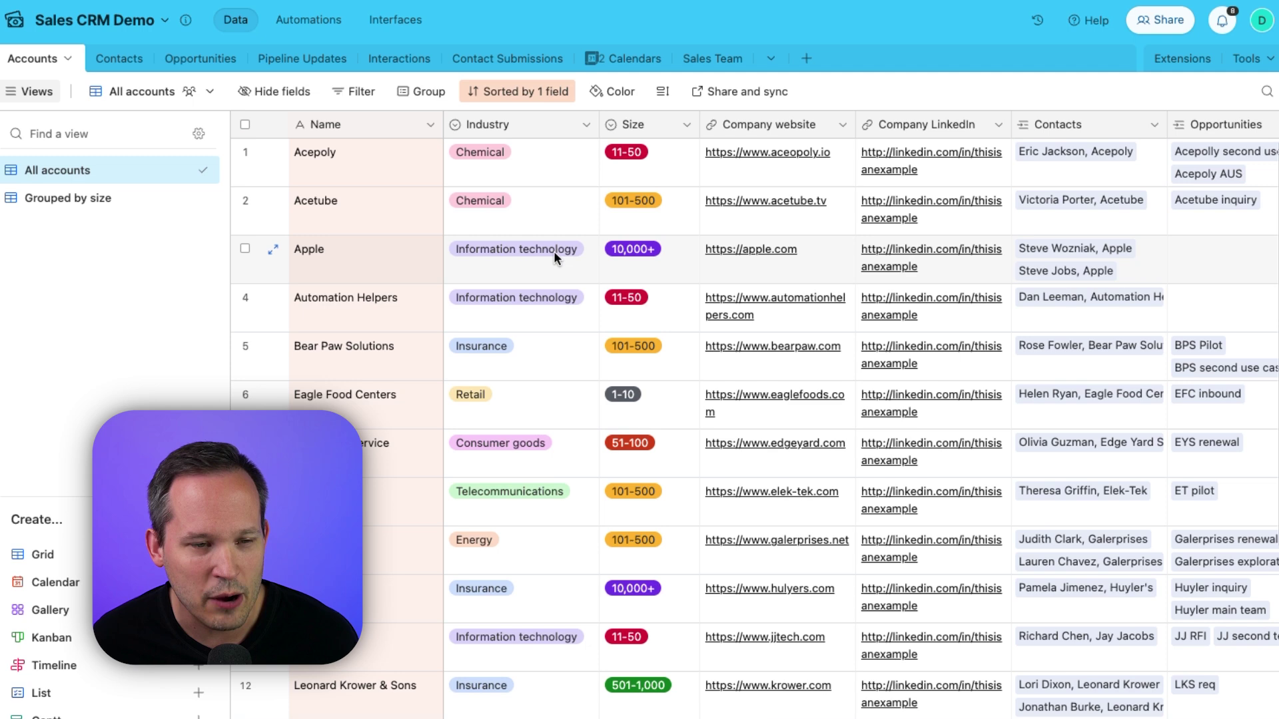
{"action": "left_click", "coordinate": [106, 62]}
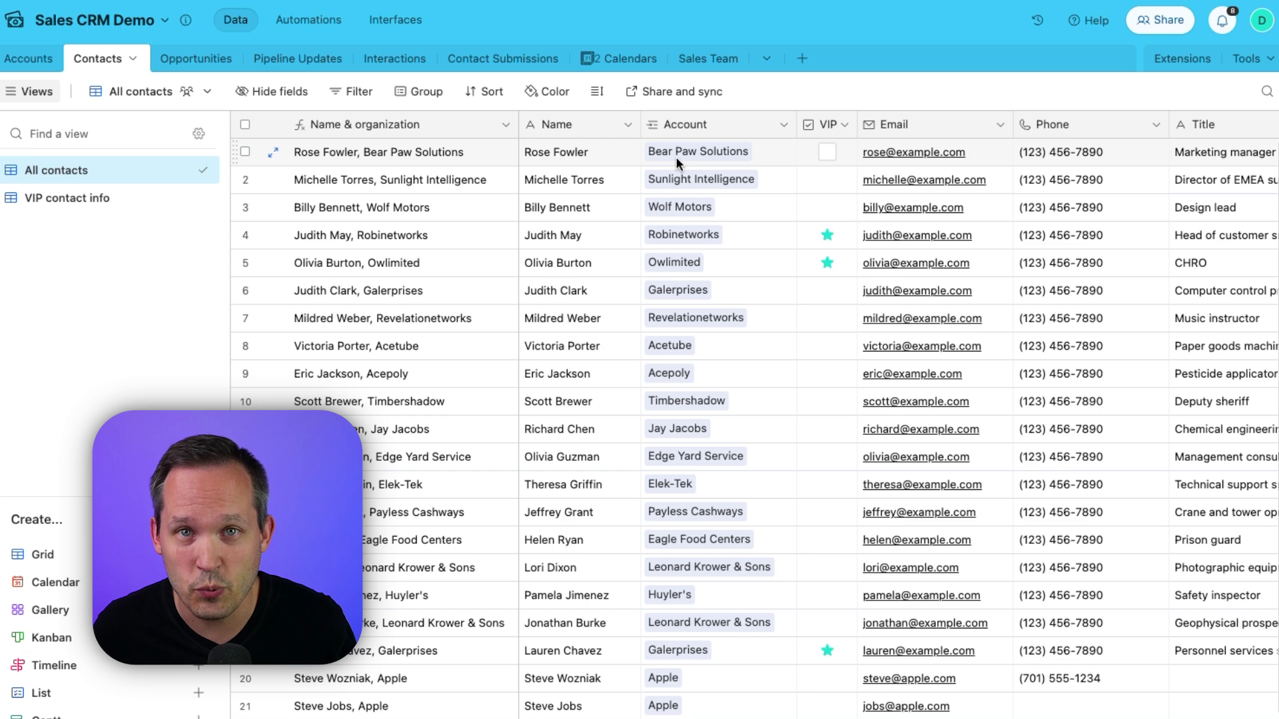
{"action": "left_click", "coordinate": [784, 125]}
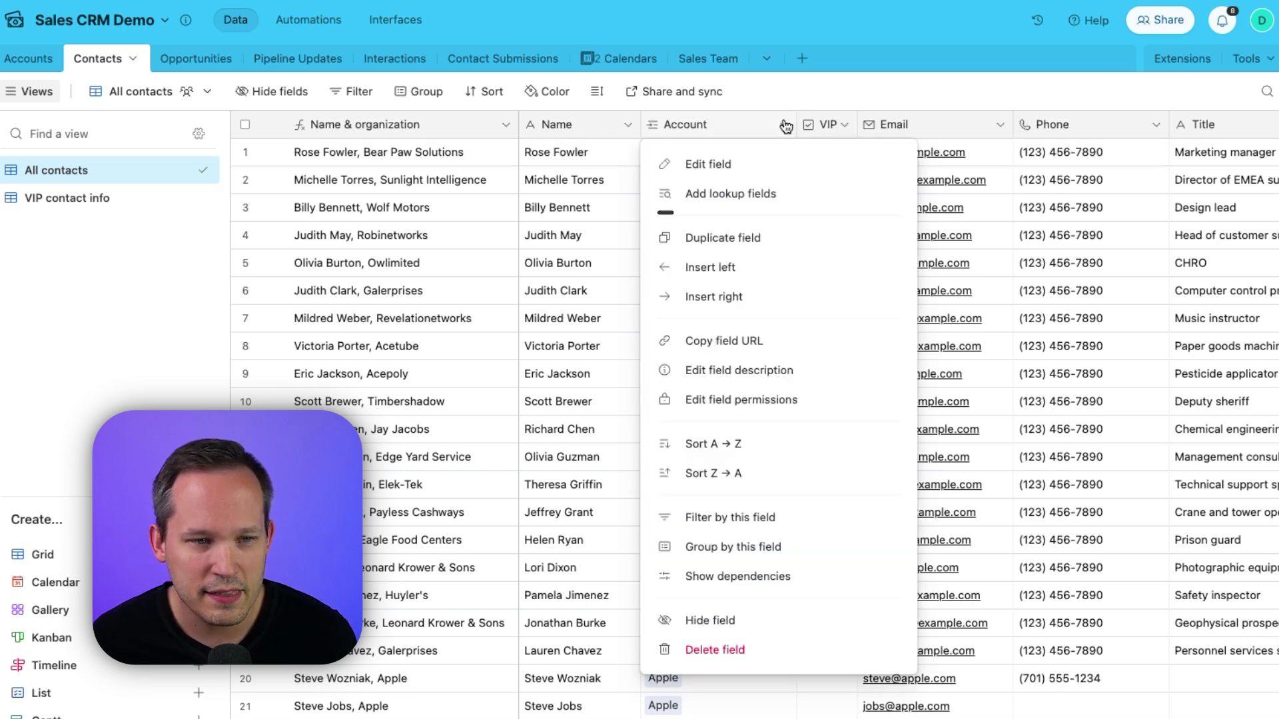
{"action": "left_click", "coordinate": [757, 190]}
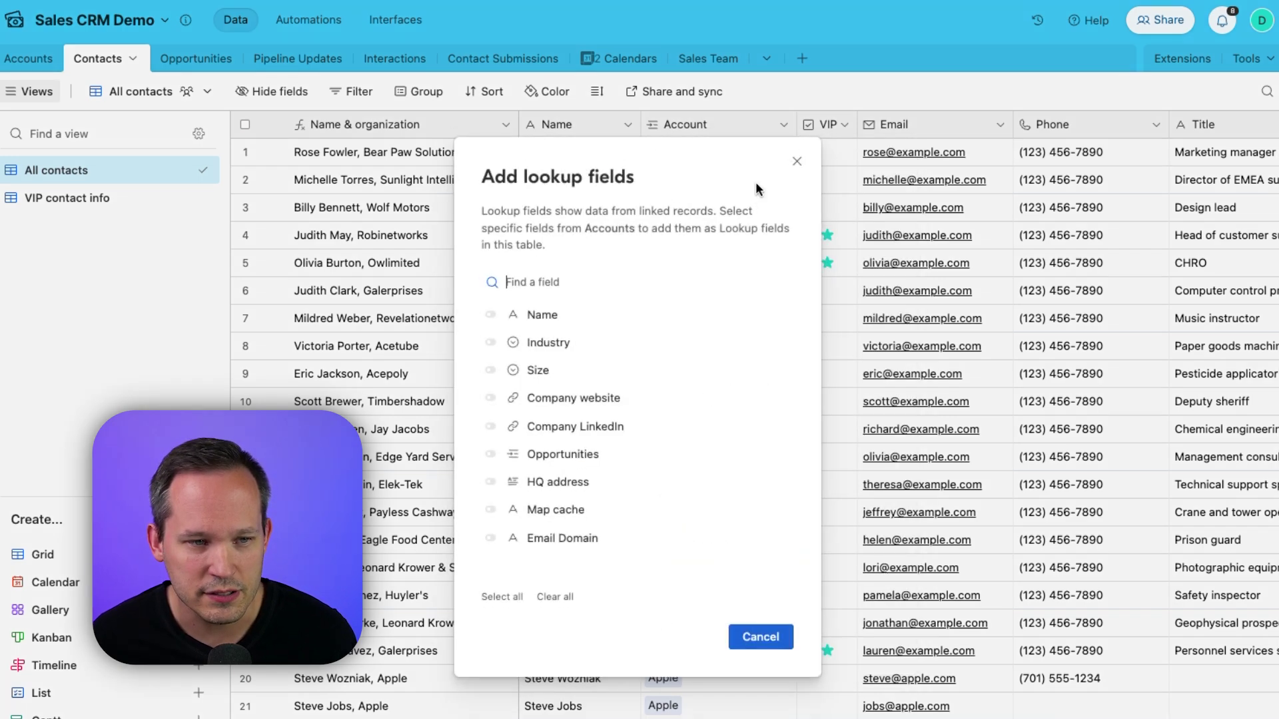
{"action": "left_click", "coordinate": [490, 403]}
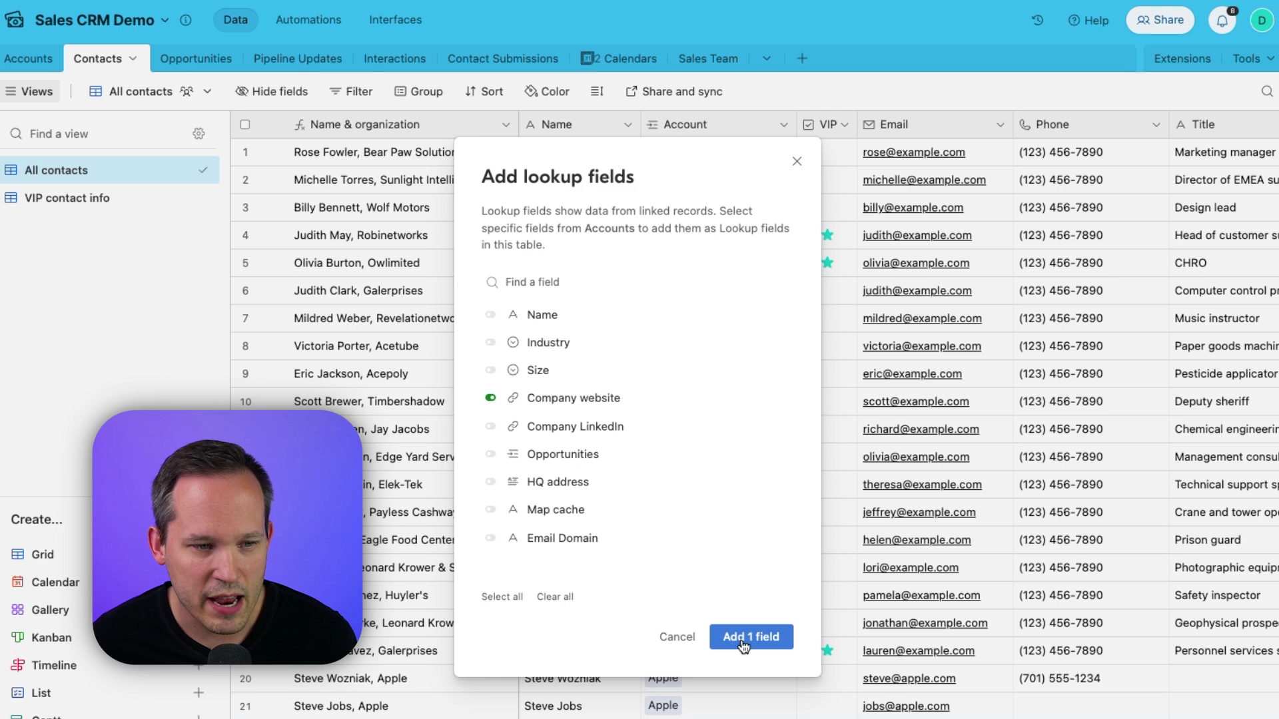
{"action": "left_click", "coordinate": [743, 640]}
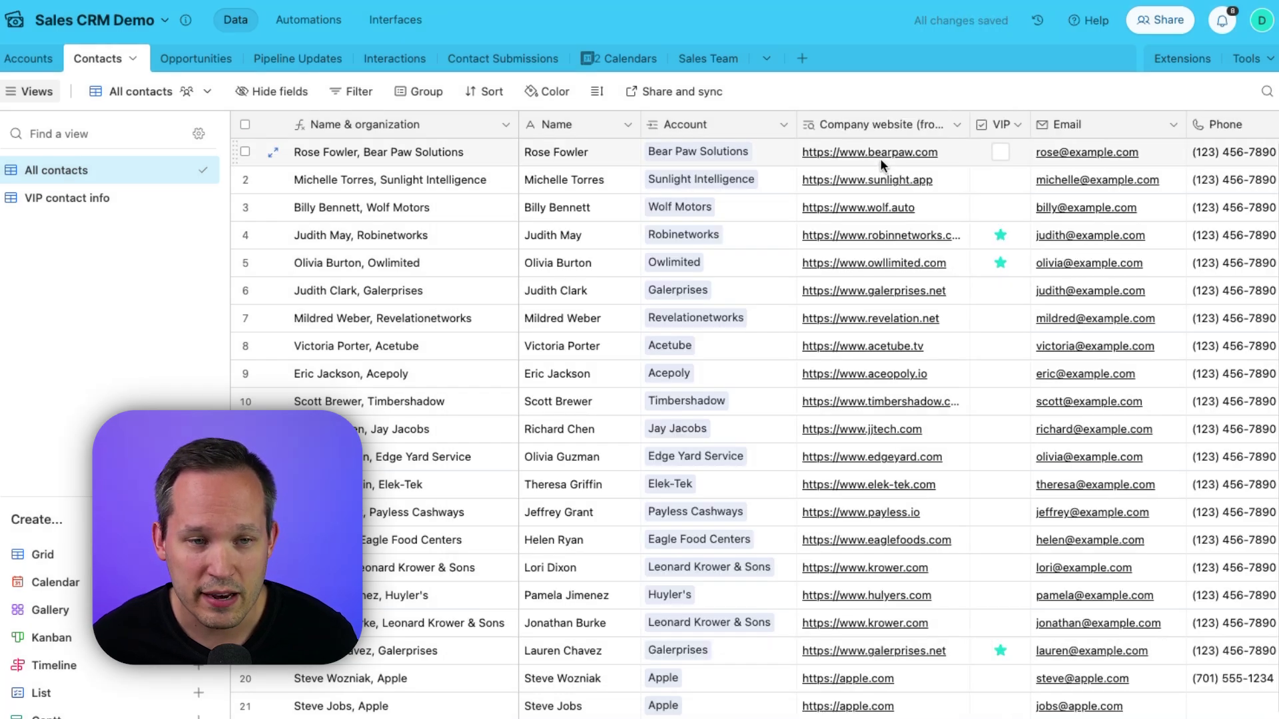
- Select row 1's looked-up Company website, then move to the Accounts table
{"action": "left_click", "coordinate": [882, 157]}
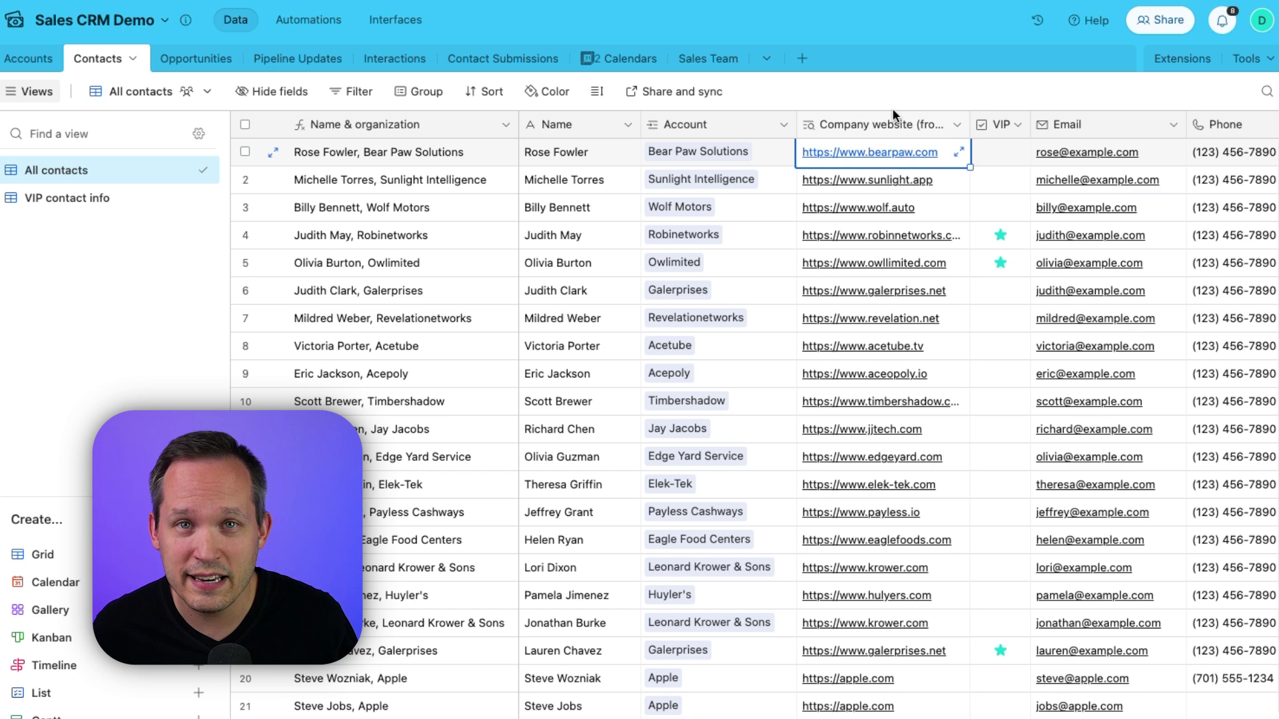
{"action": "left_click", "coordinate": [28, 58]}
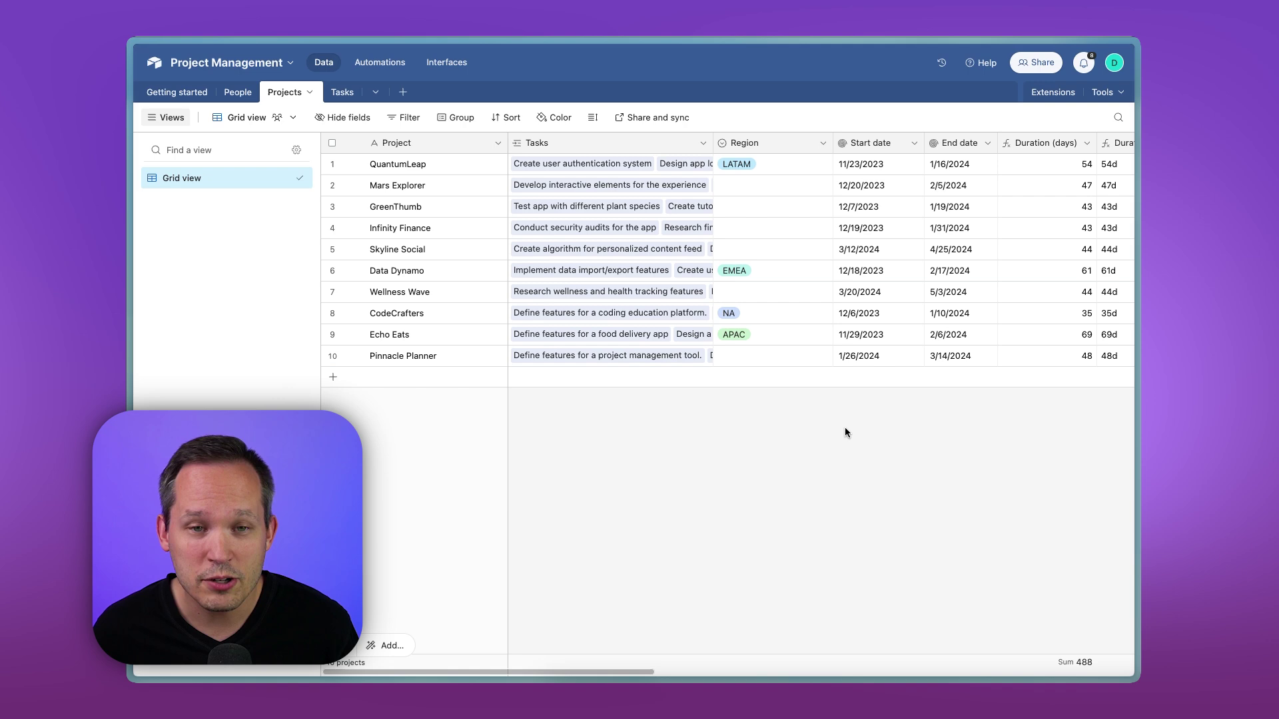
- Add the Base schema extension to the base
{"action": "left_click", "coordinate": [1053, 92]}
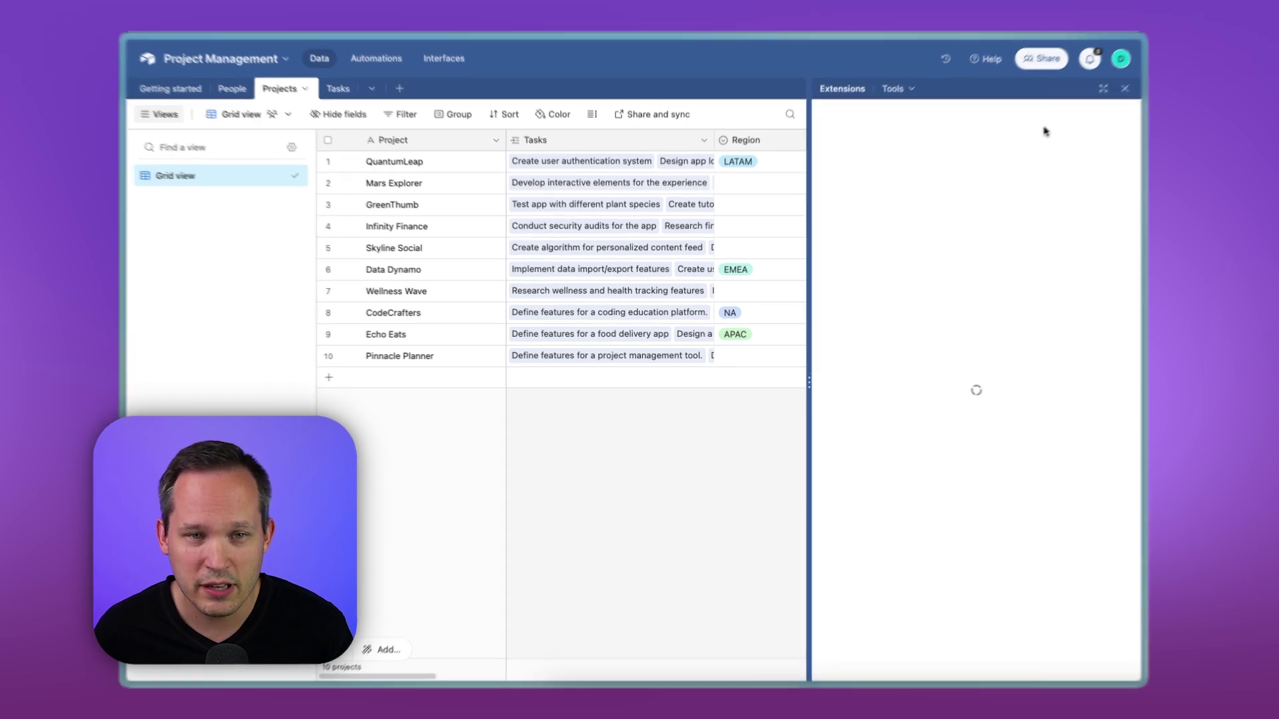
{"action": "left_click", "coordinate": [1052, 549]}
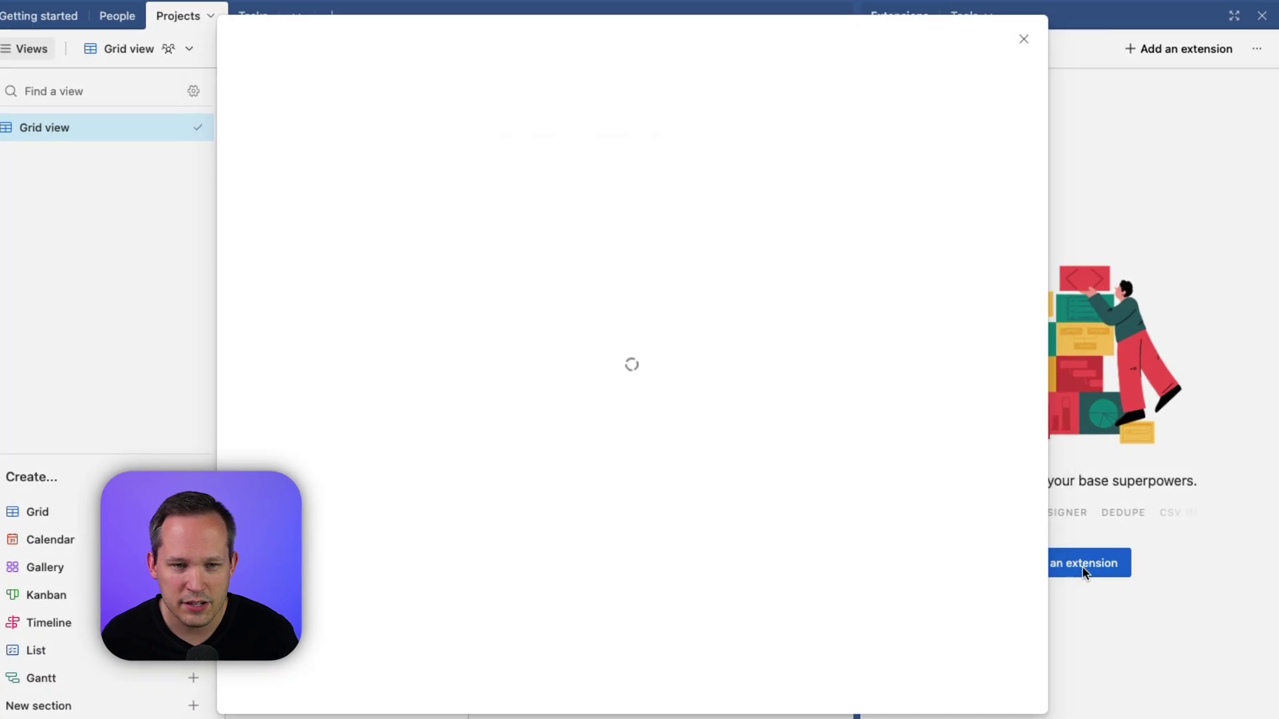
{"action": "left_click", "coordinate": [989, 556]}
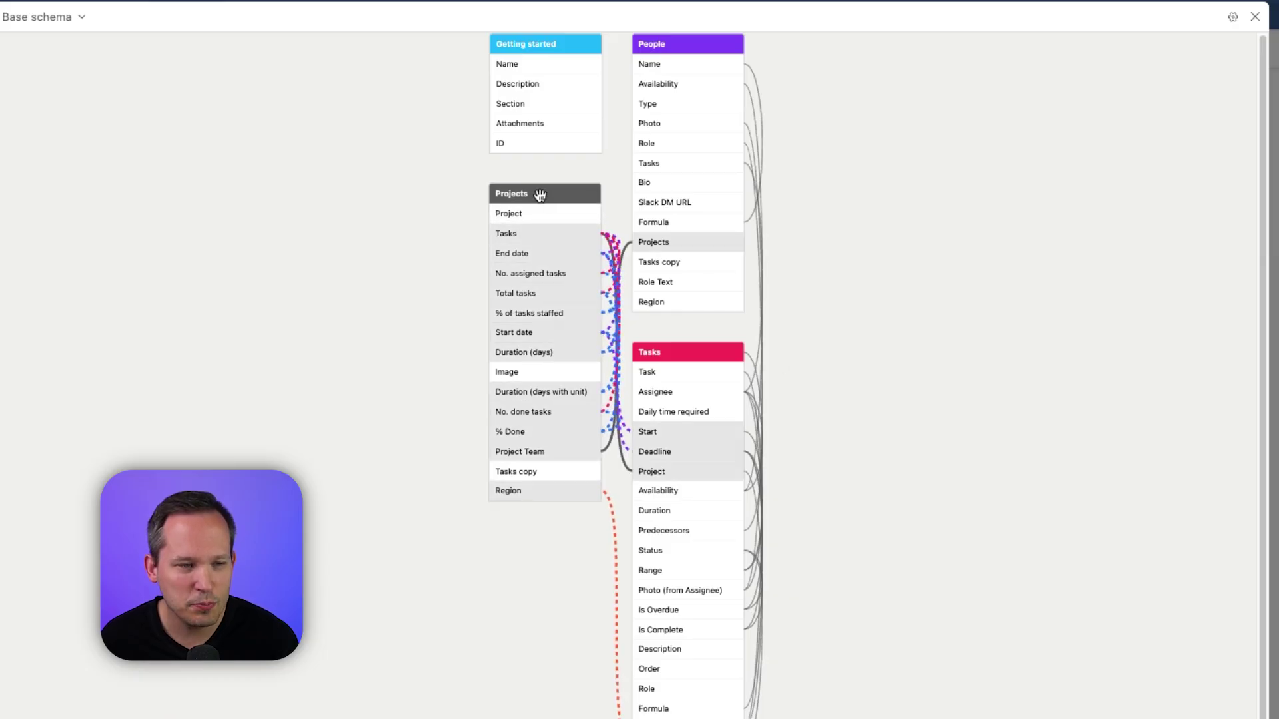
- Arrange the schema with Projects left, People middle, Tasks right, and Getting started at the top
{"action": "left_click_drag", "start_coordinate": [503, 181], "coordinate": [227, 182]}
{"action": "left_click_drag", "start_coordinate": [712, 42], "coordinate": [563, 196]}
{"action": "left_click_drag", "start_coordinate": [690, 348], "coordinate": [866, 175]}
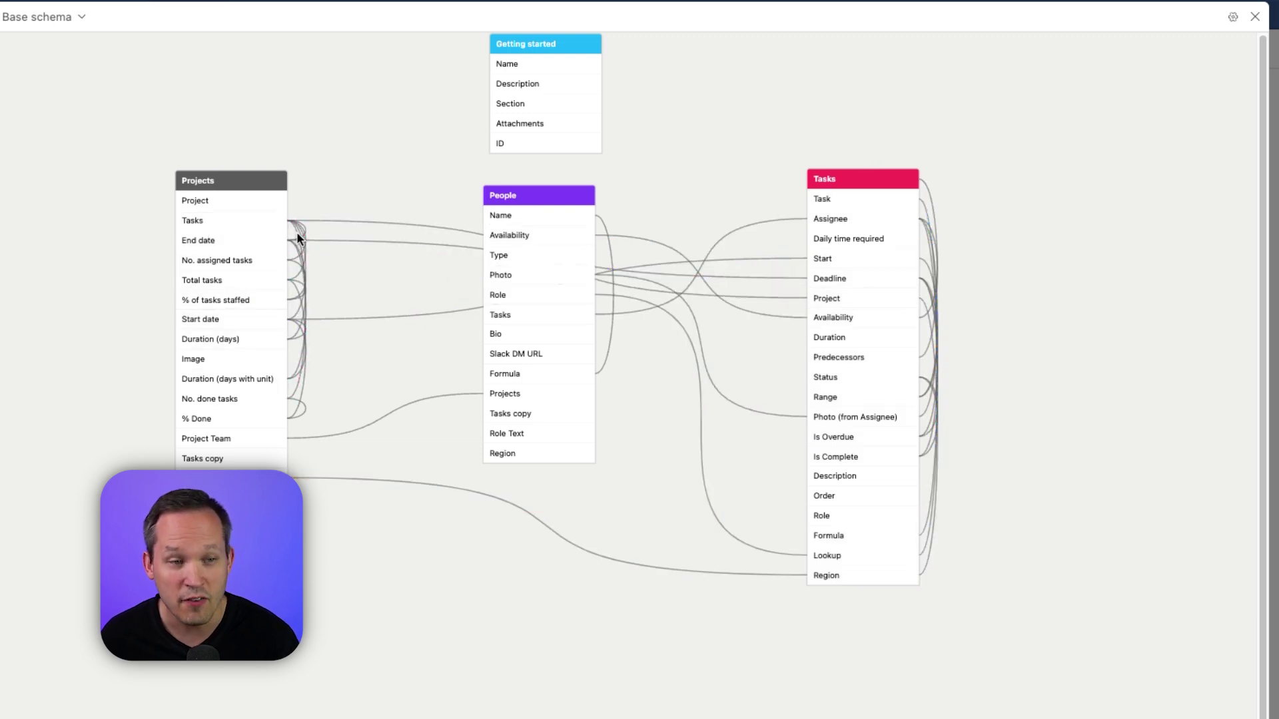
{"action": "left_click_drag", "start_coordinate": [537, 44], "coordinate": [1111, 86]}
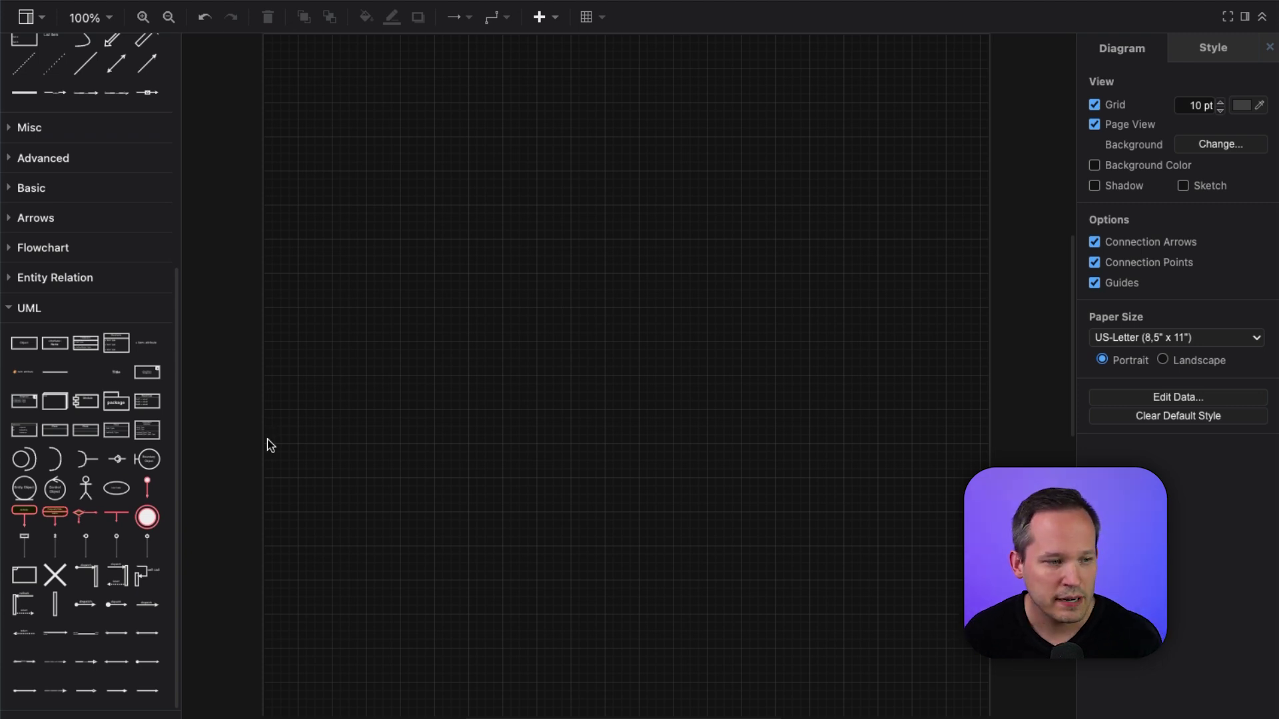
- Insert a UML entity table and add a connected copy of it to the right
{"action": "left_click", "coordinate": [16, 436]}
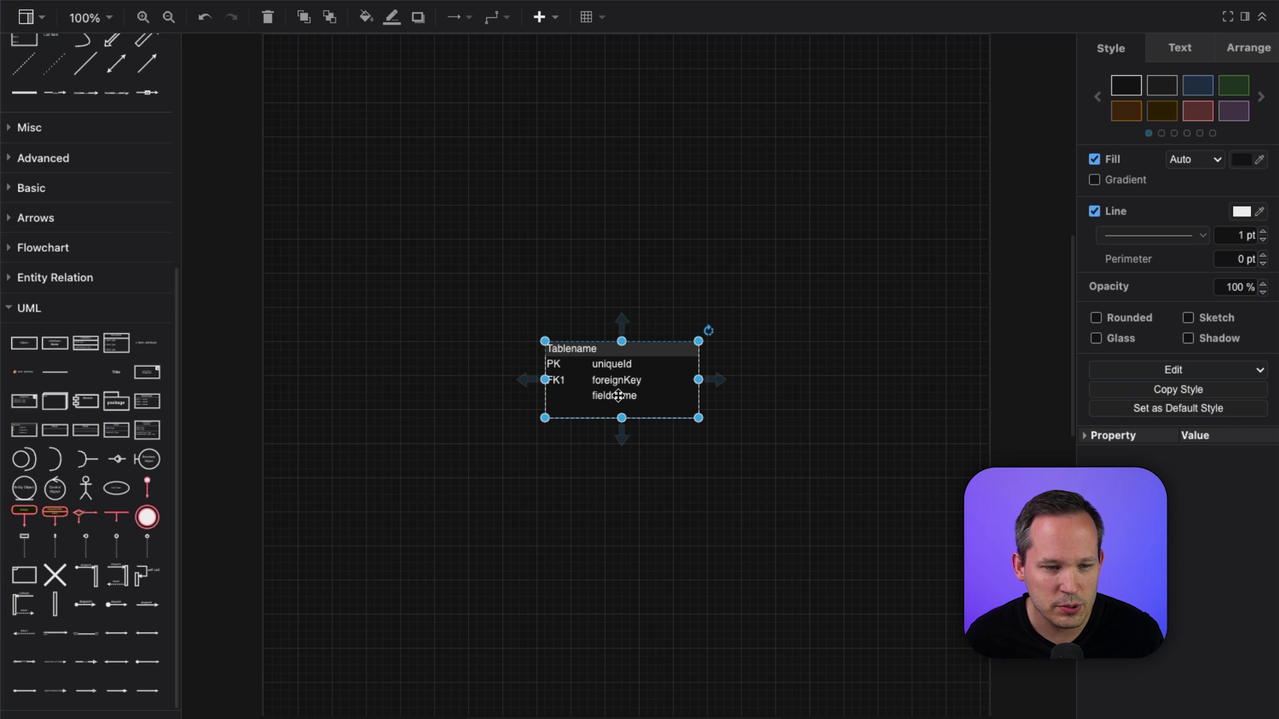
{"action": "key", "text": "Escape"}
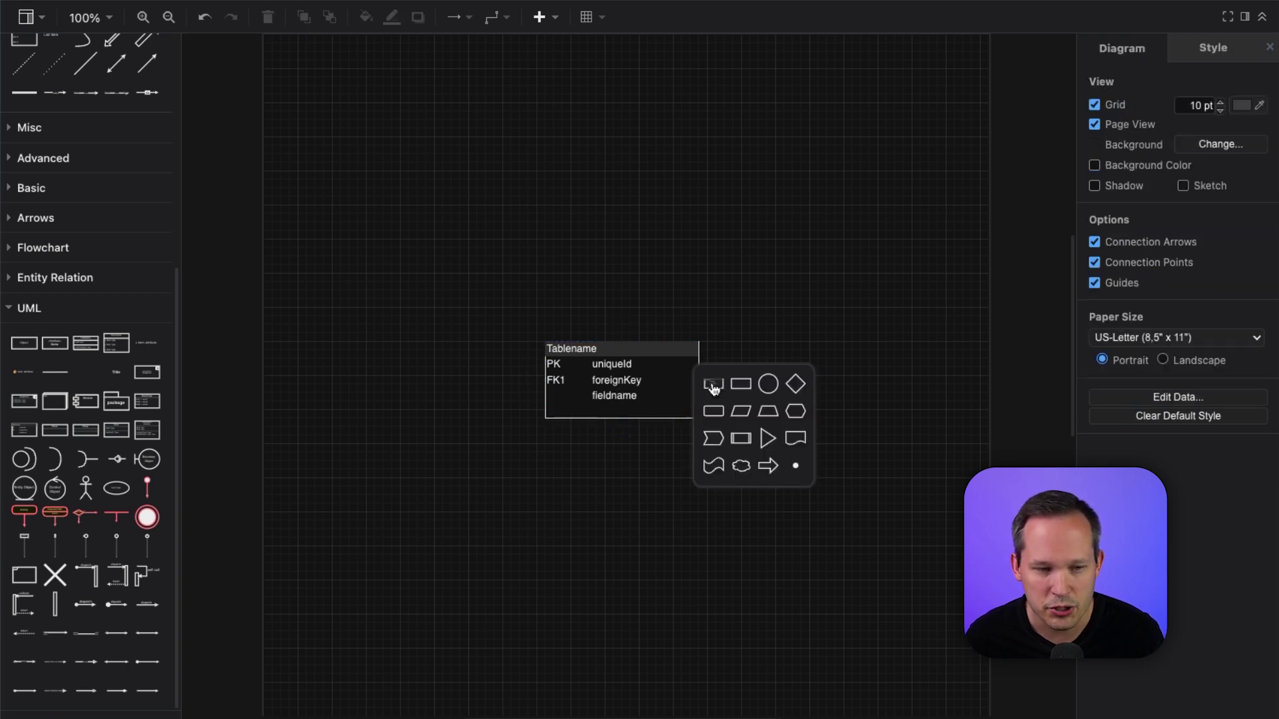
{"action": "left_click", "coordinate": [713, 389]}
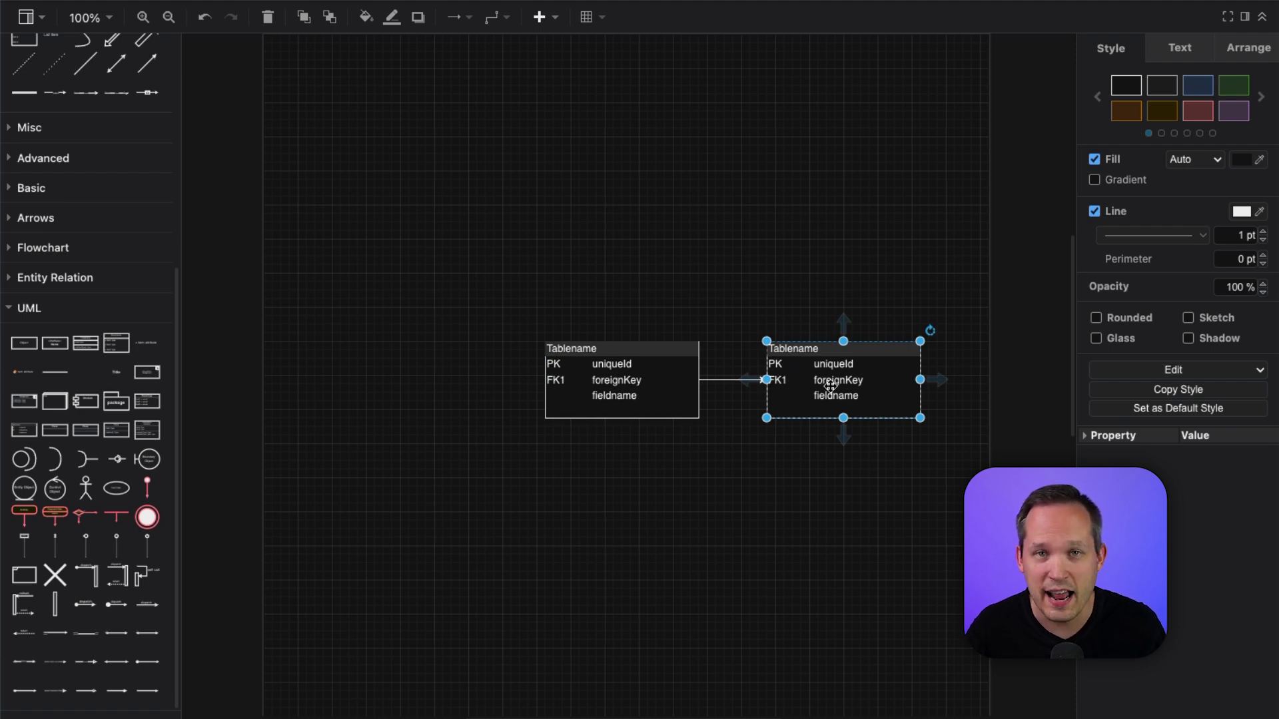
{"action": "left_click", "coordinate": [1016, 215]}
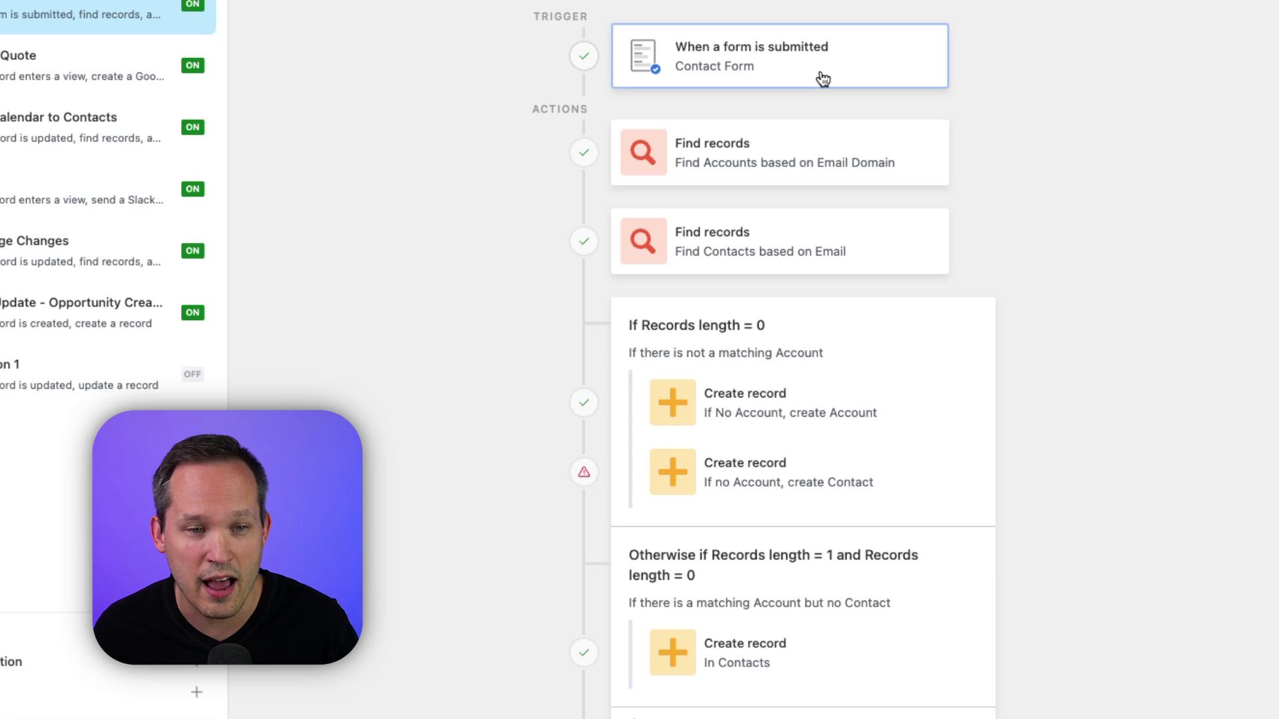
- Move from the dedup automation to the Sales CRM Demo Contacts table
{"action": "mouse_move", "coordinate": [829, 193]}
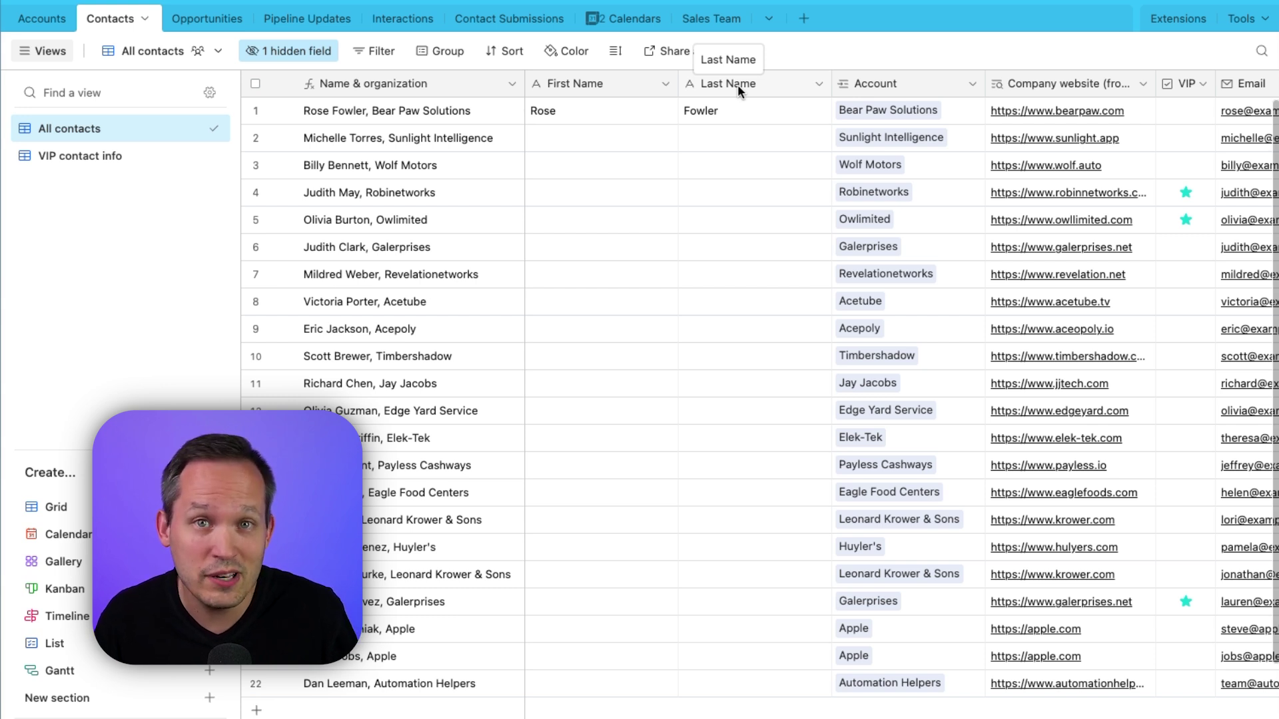
- Insert a Full Name formula field right of Last Name: {First Name} & " " & {Last Name}
{"action": "left_click", "coordinate": [818, 86]}
{"action": "left_click", "coordinate": [732, 220]}
{"action": "type", "text": "Ful"}
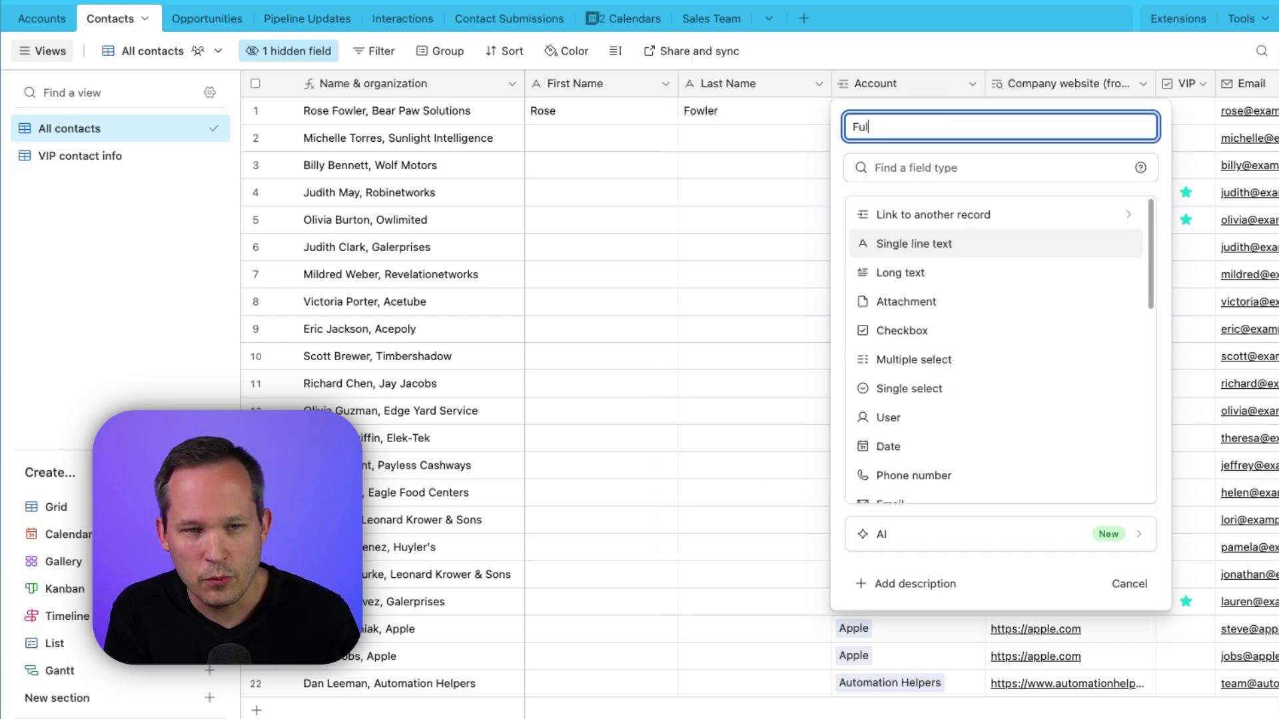
{"action": "type", "text": "l Name"}
{"action": "key", "text": "Tab"}
{"action": "type", "text": "Form"}
{"action": "left_click", "coordinate": [950, 218]}
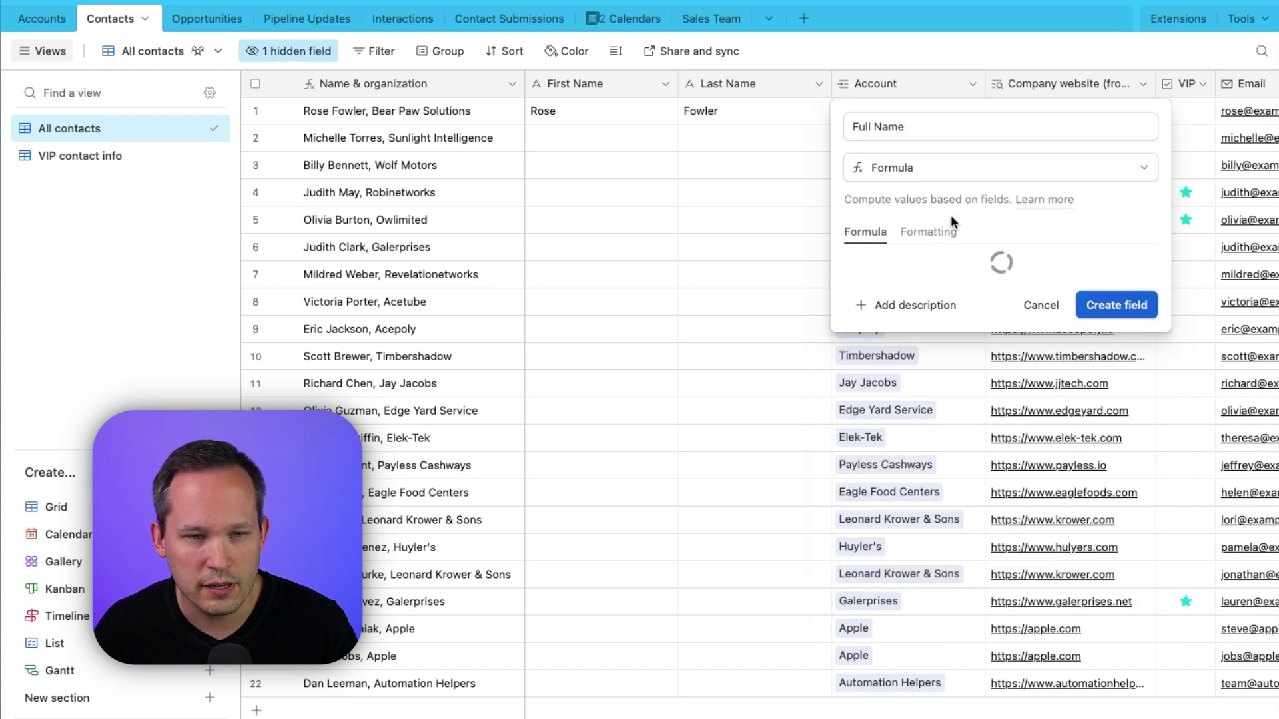
{"action": "type", "text": "{First Name} & \" \""}
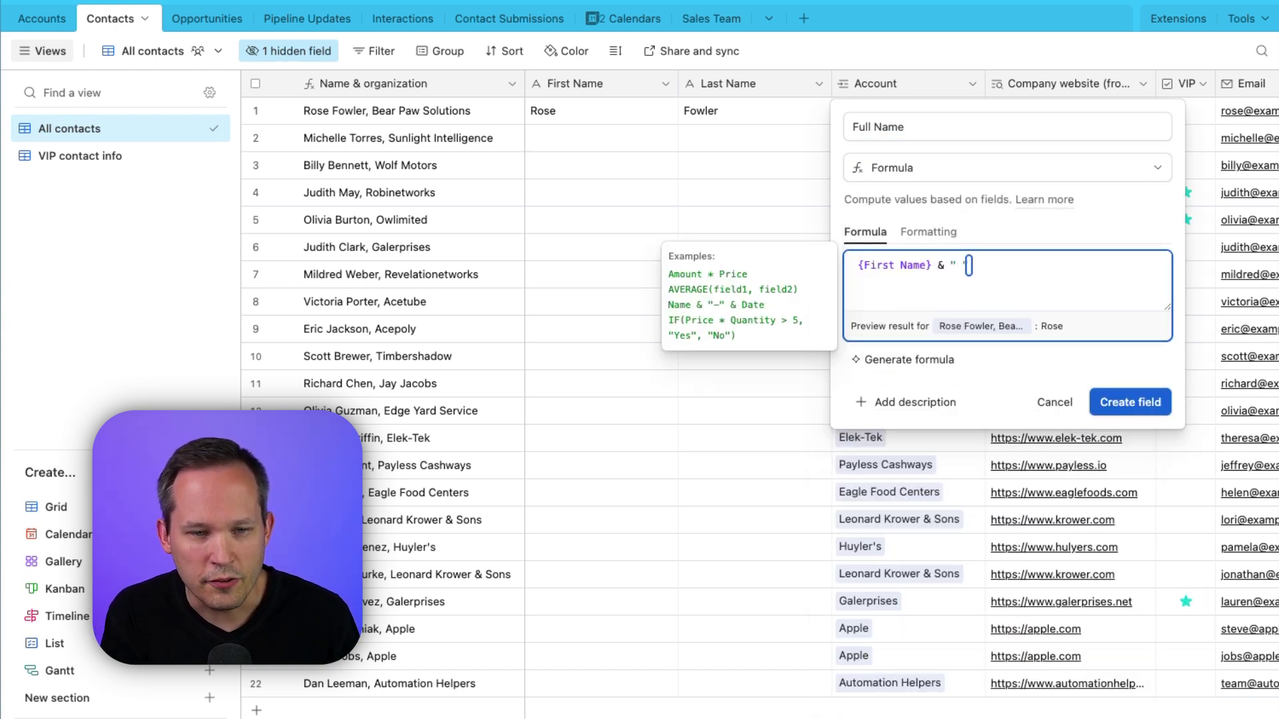
{"action": "type", "text": " & {"}
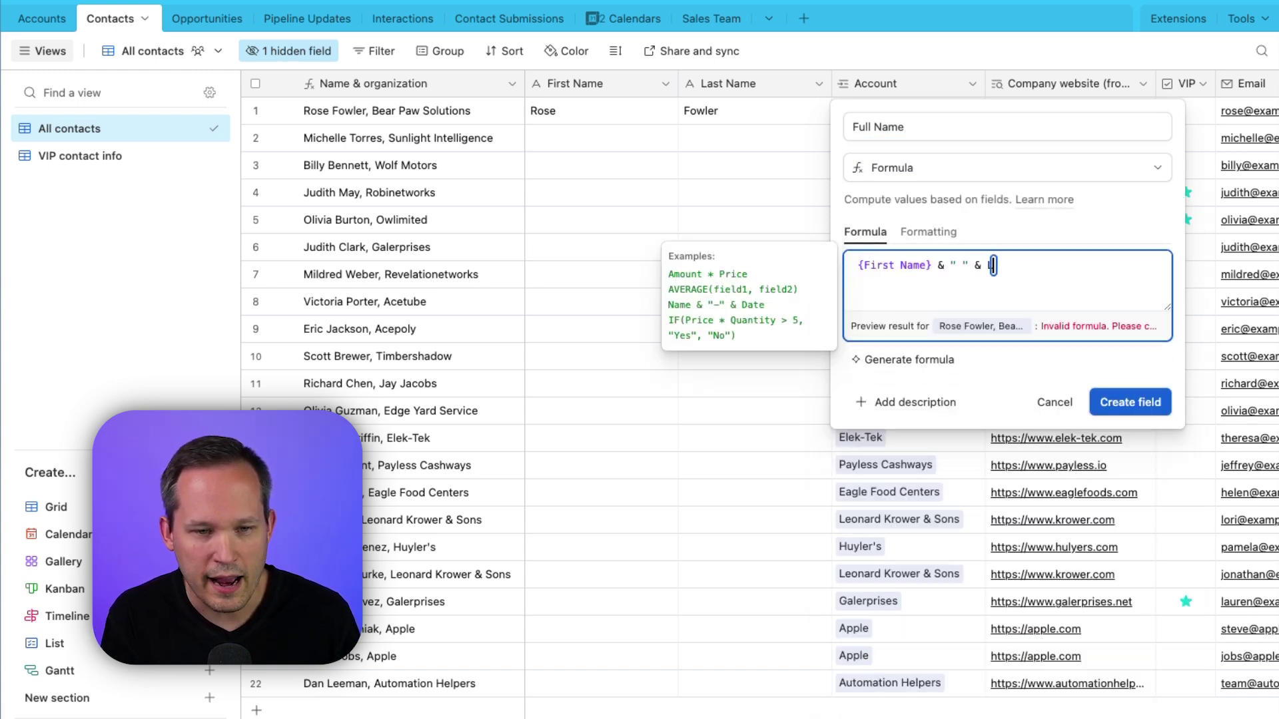
{"action": "type", "text": "Las"}
{"action": "key", "text": "Tab"}
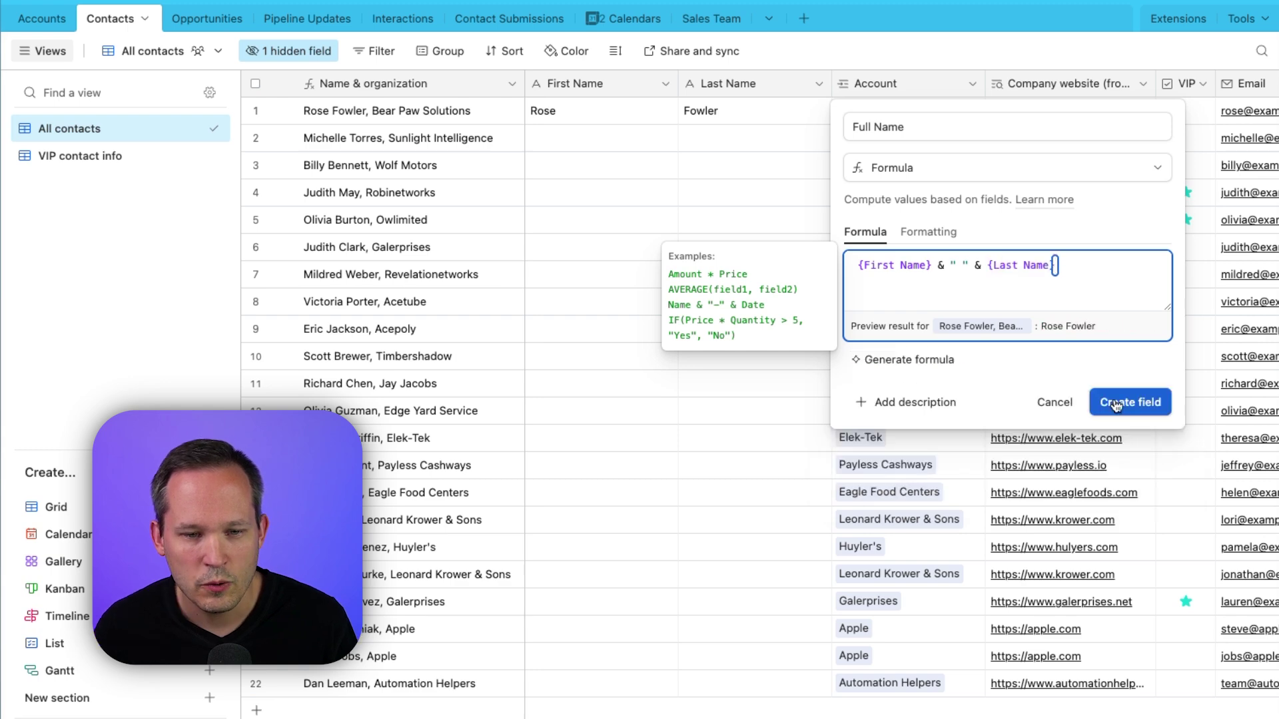
{"action": "left_click", "coordinate": [1117, 404]}
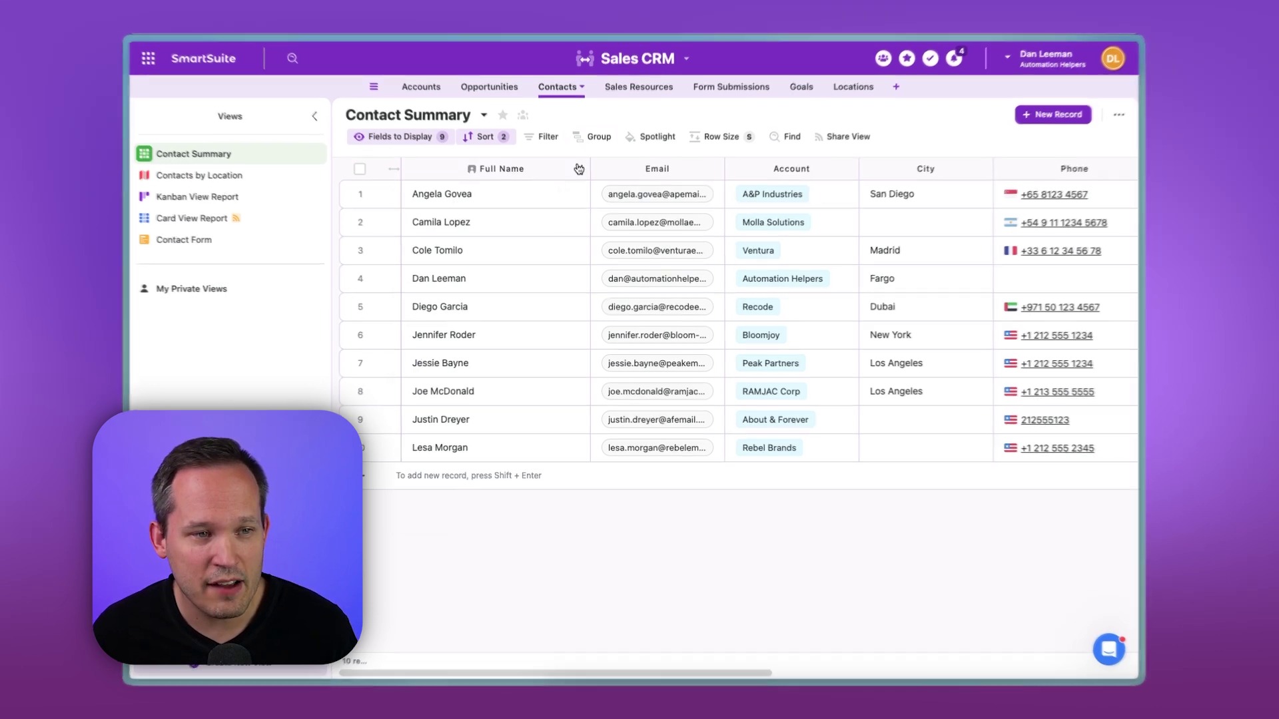
- Inspect the Full Name field's options and the first contact's separate name parts
{"action": "left_click", "coordinate": [582, 171]}
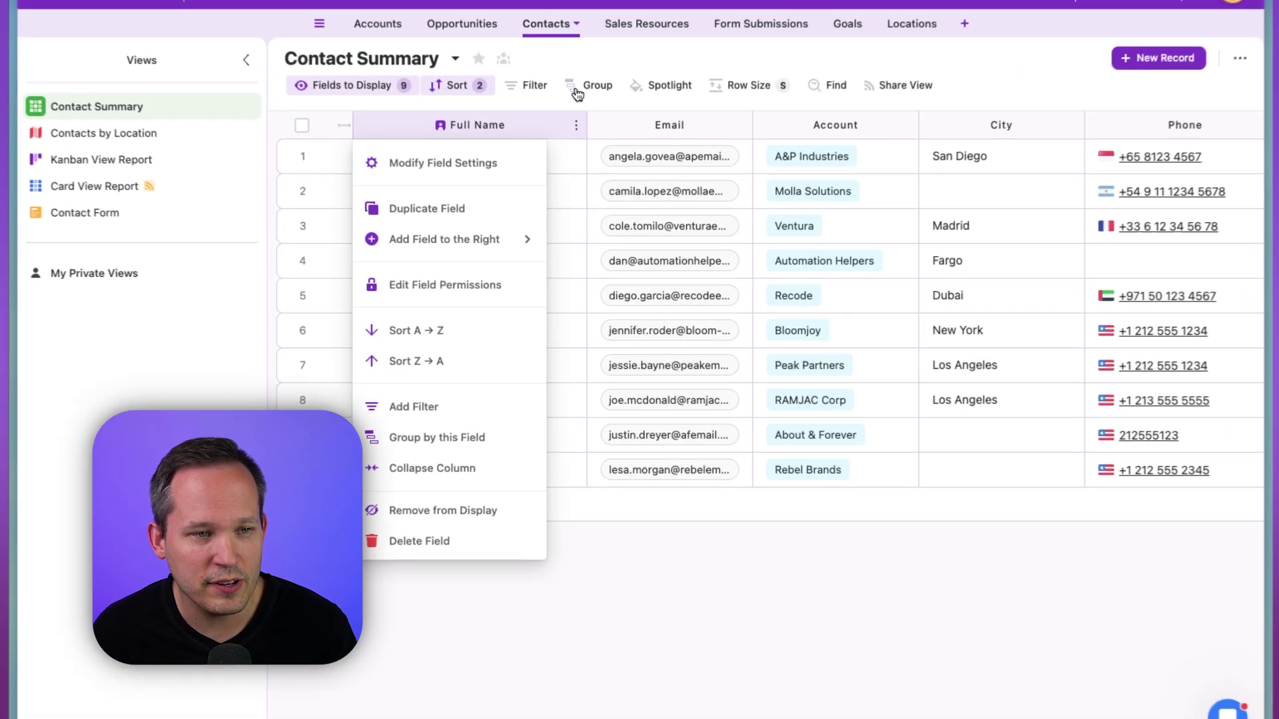
{"action": "key", "text": "Escape"}
{"action": "left_click", "coordinate": [523, 147]}
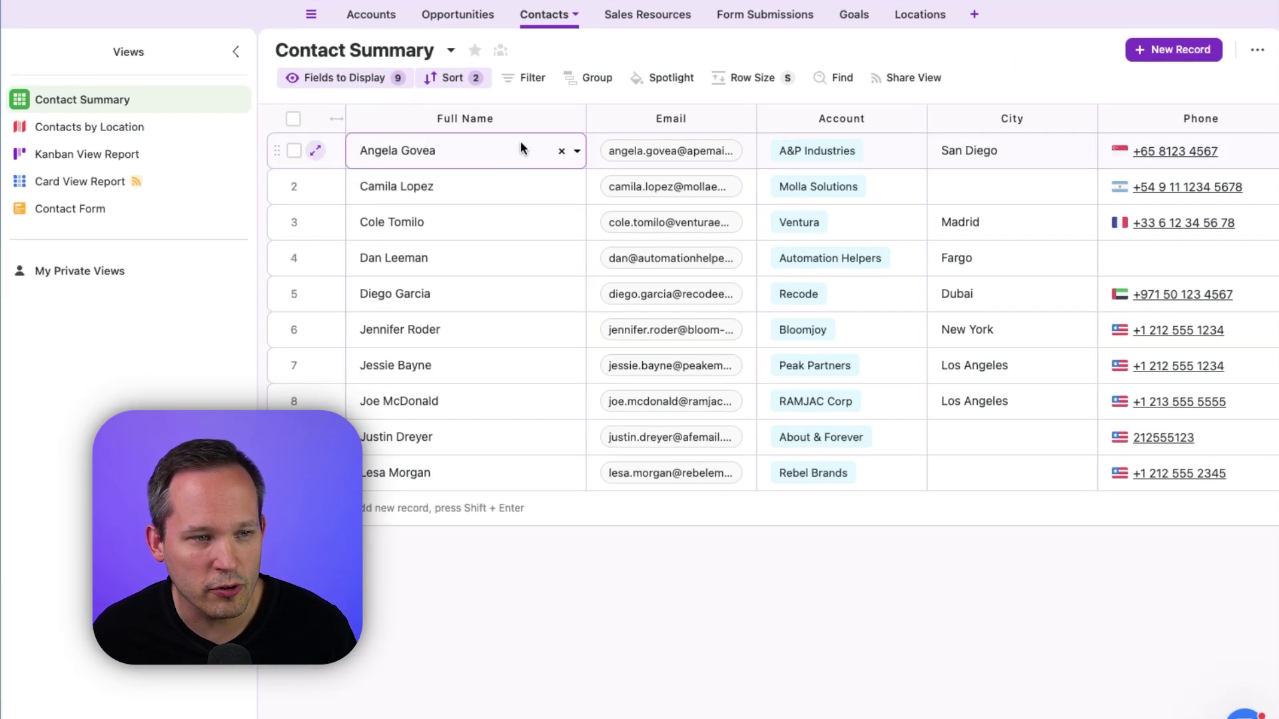
{"action": "left_click", "coordinate": [504, 152]}
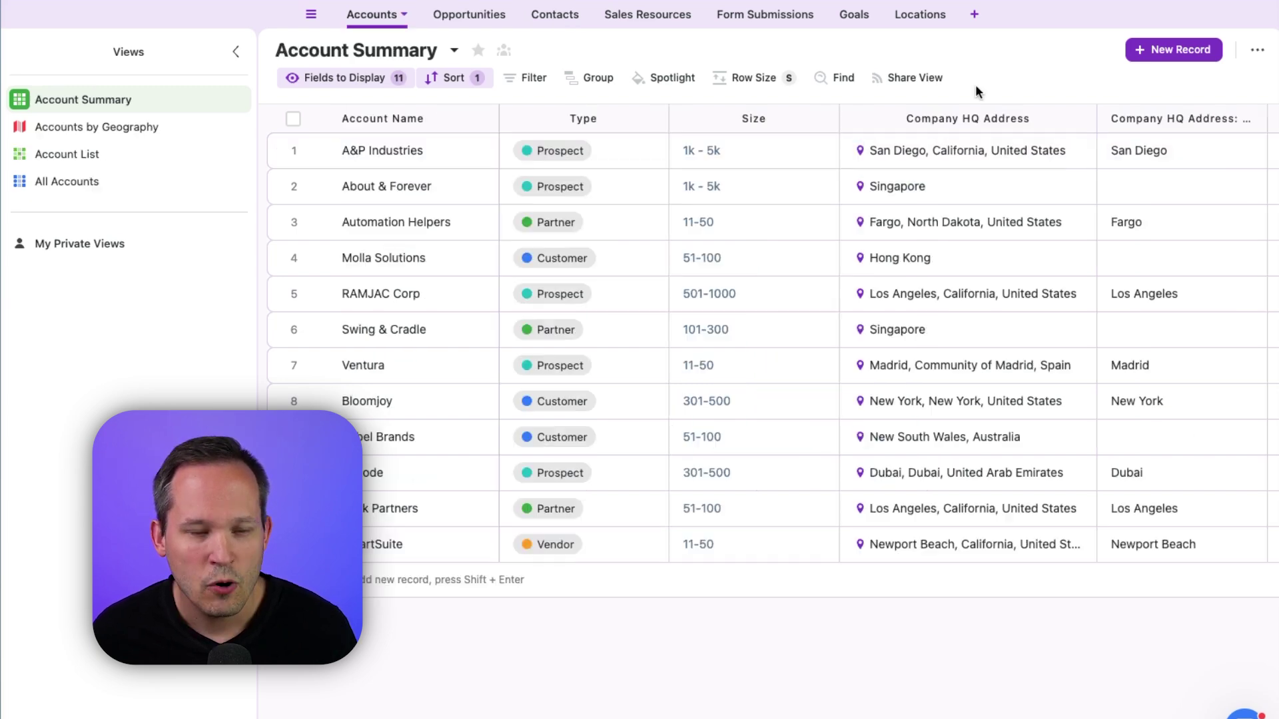
- Open the first account's HQ address details and close them without changes
{"action": "left_click", "coordinate": [963, 148]}
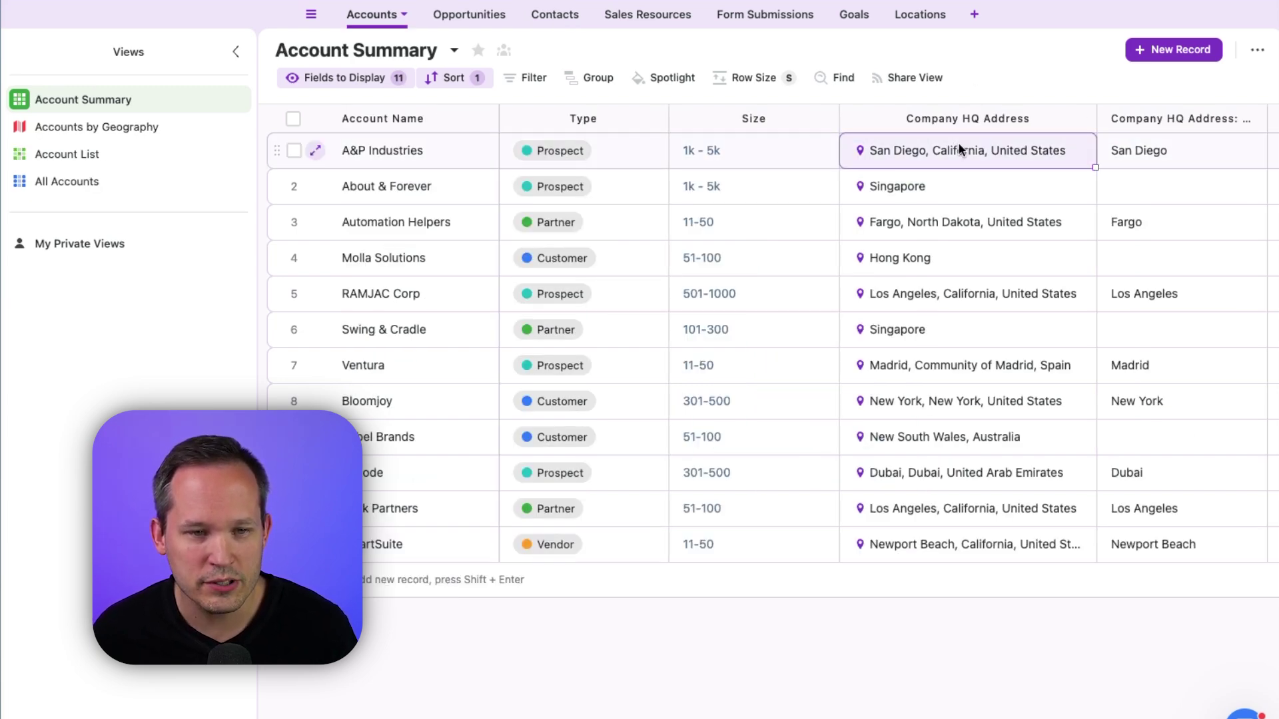
{"action": "left_click", "coordinate": [985, 151]}
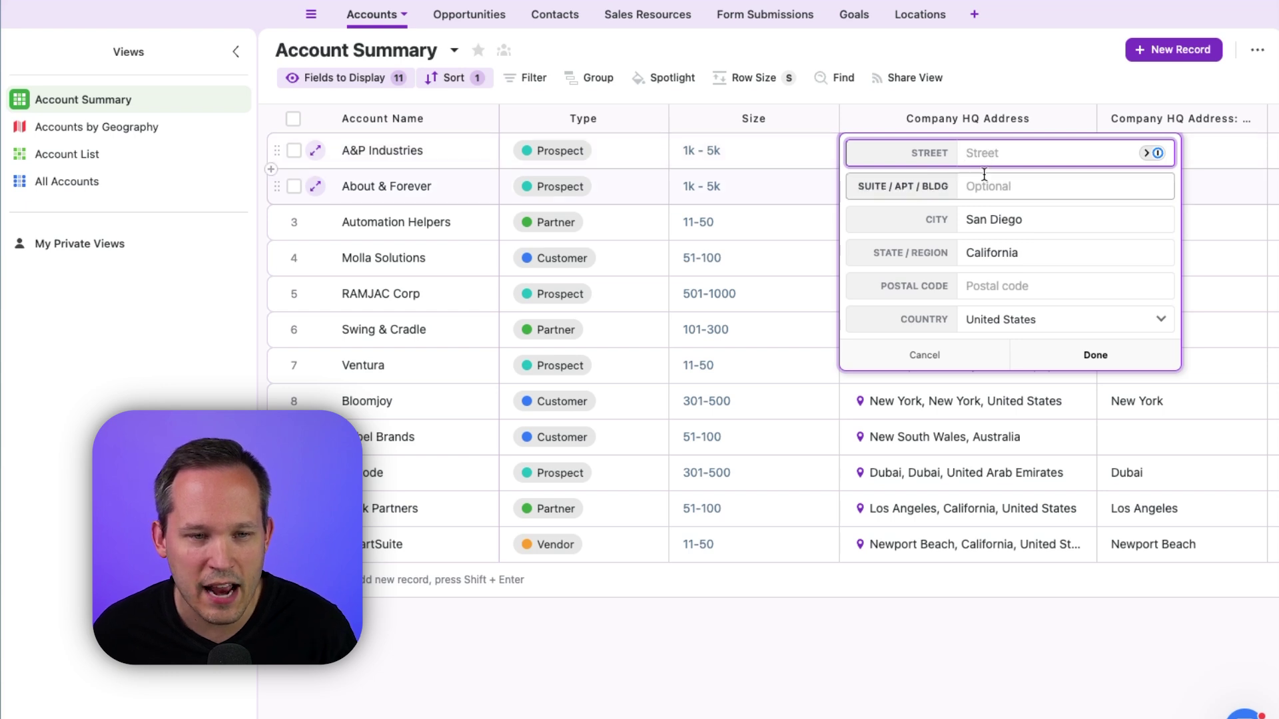
{"action": "left_click", "coordinate": [991, 633]}
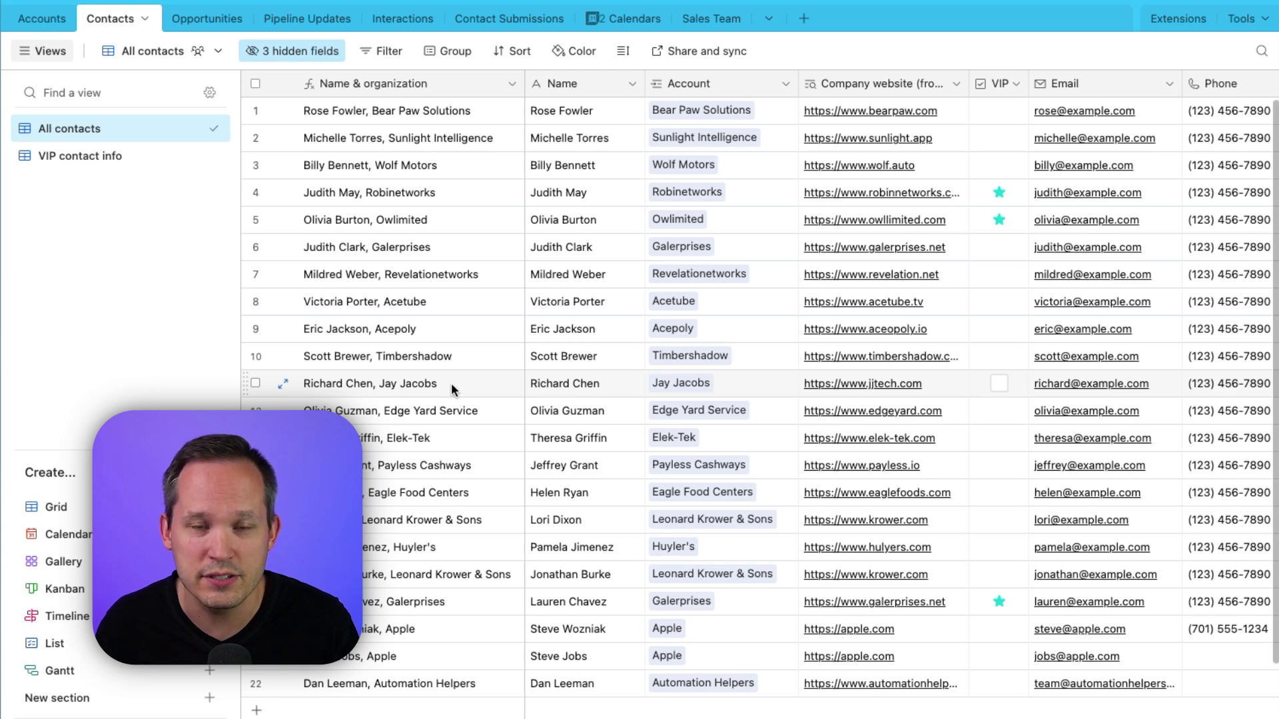
- Add a 'Record ID' formula field at the table's end using RECORD_ID()
{"action": "scroll", "coordinate": [590, 384], "scroll_direction": "right", "scroll_amount": 2}
{"action": "scroll", "coordinate": [590, 384], "scroll_direction": "right", "scroll_amount": 5}
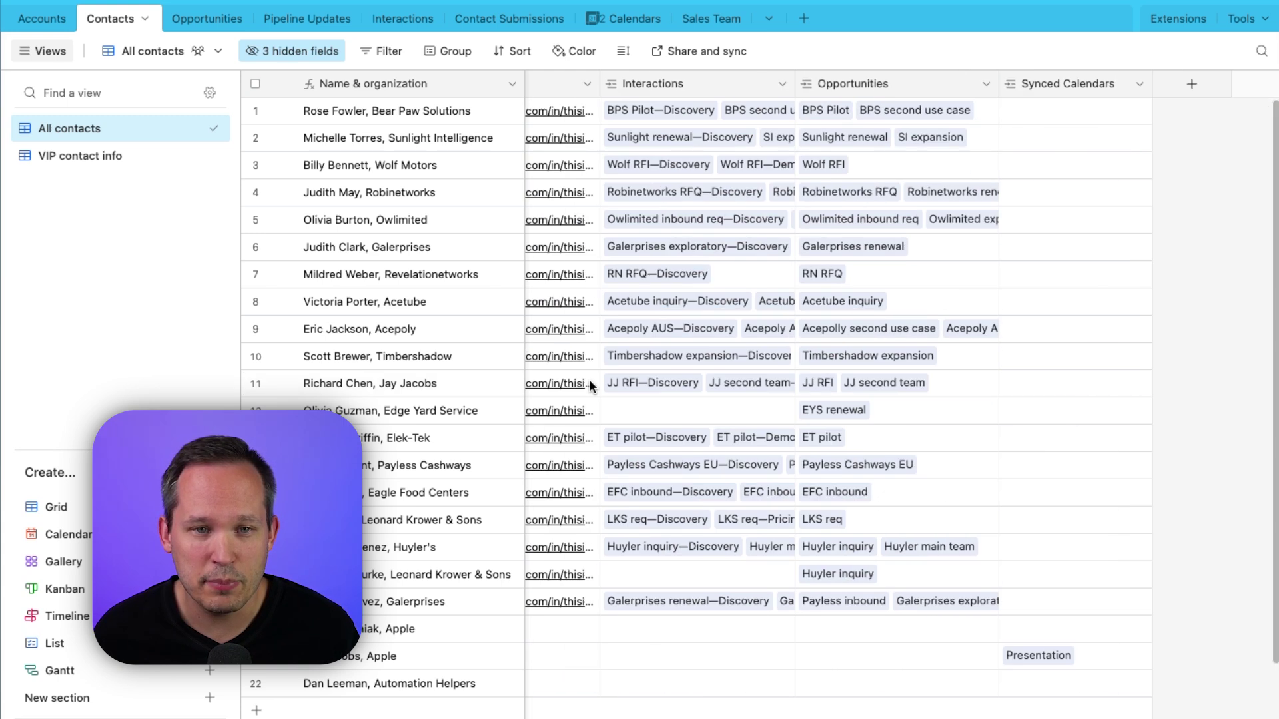
{"action": "left_click", "coordinate": [1193, 85]}
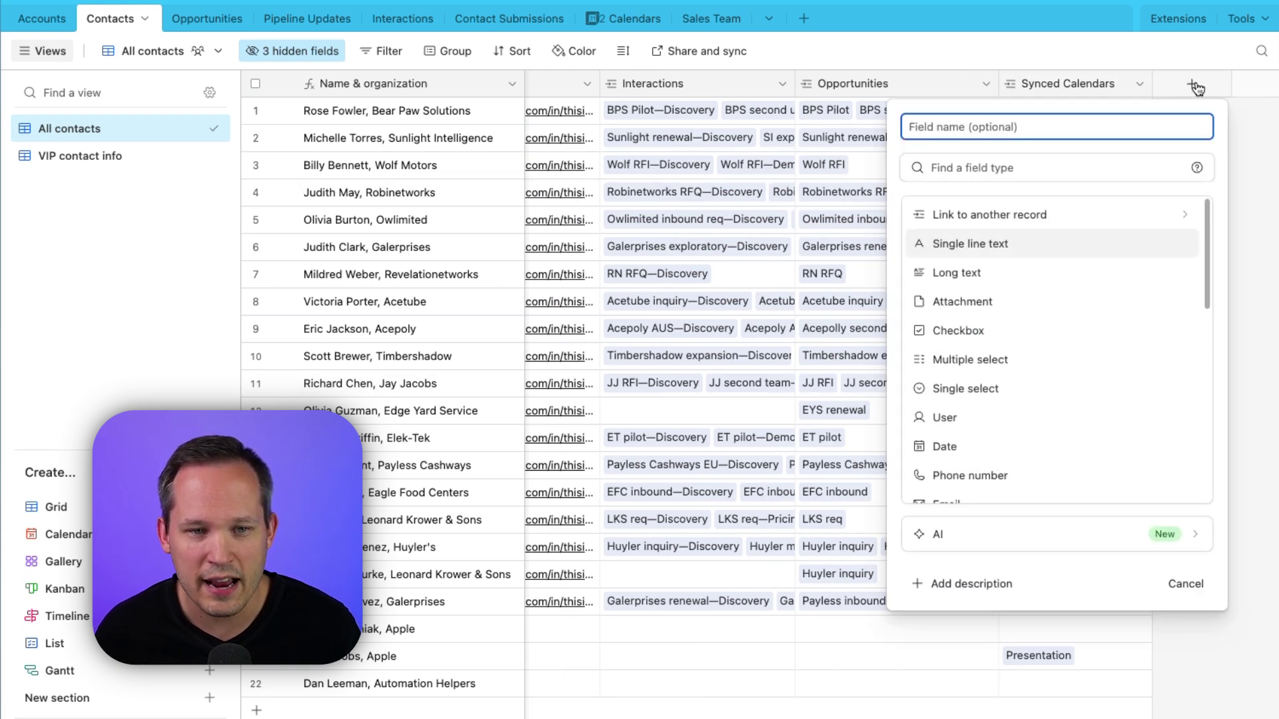
{"action": "type", "text": "Record ID"}
{"action": "key", "text": "Tab"}
{"action": "type", "text": "form"}
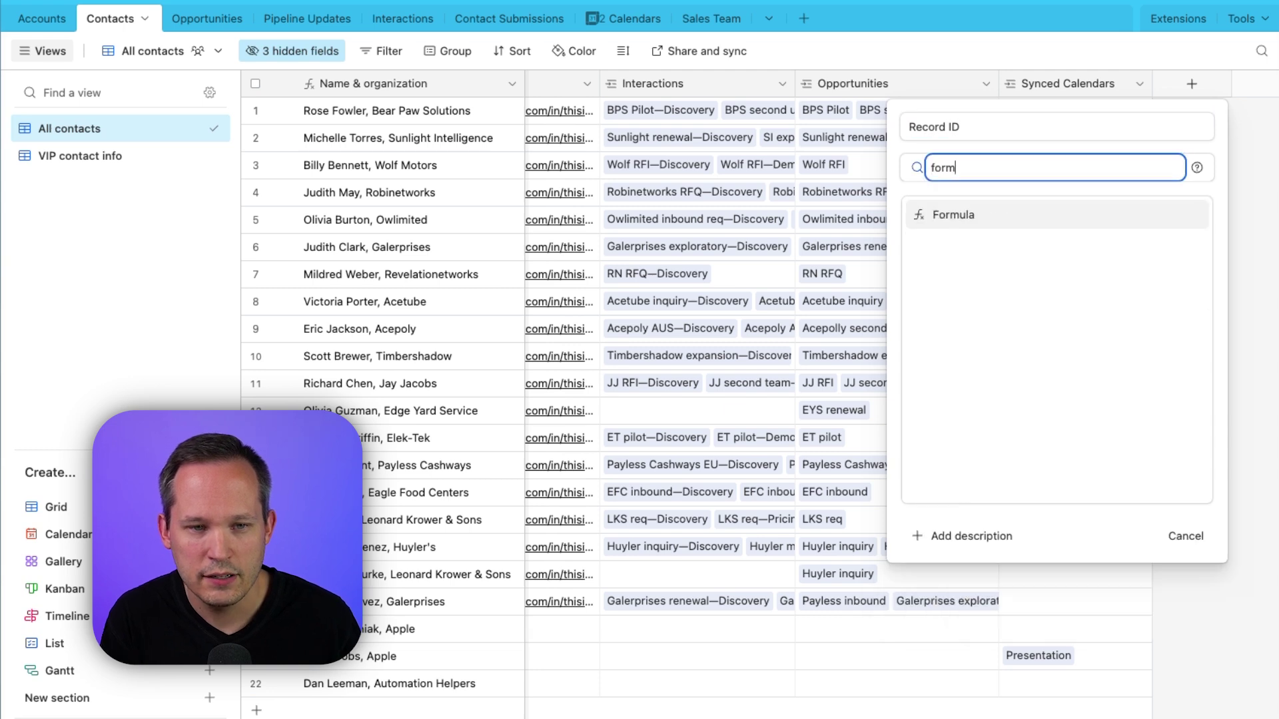
{"action": "key", "text": "Return"}
{"action": "type", "text": "Rec"}
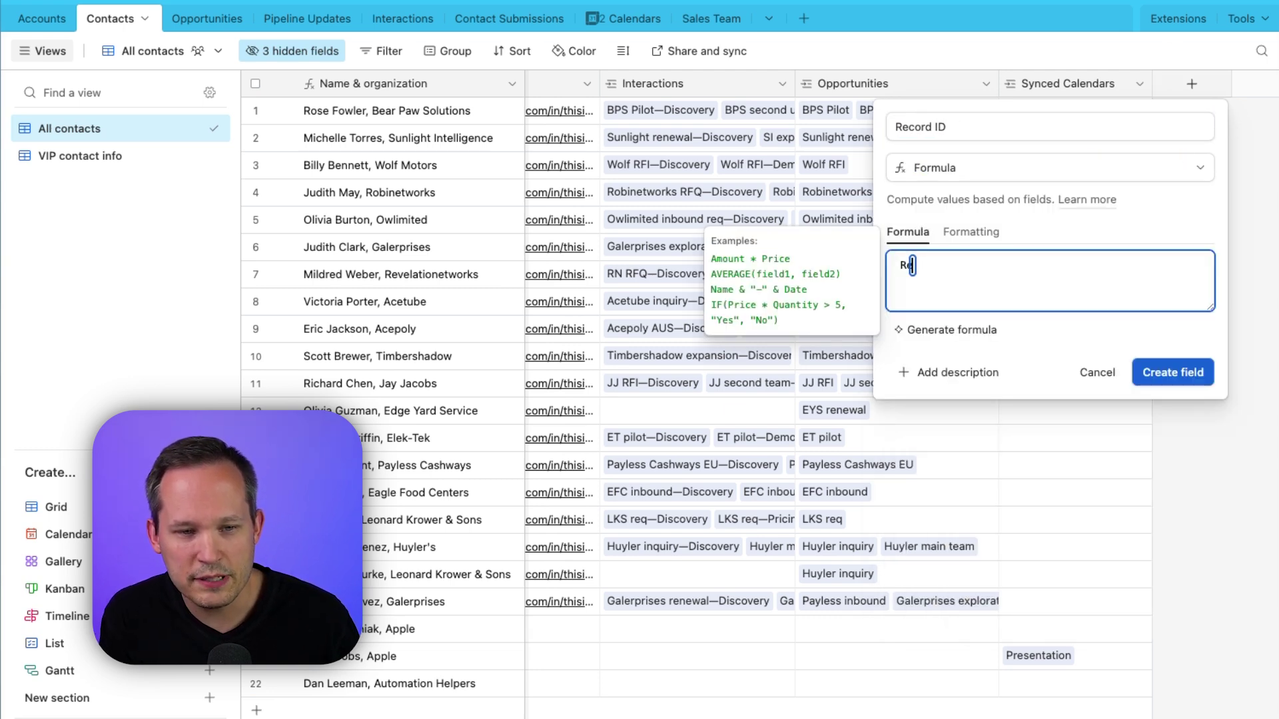
{"action": "left_click", "coordinate": [988, 349]}
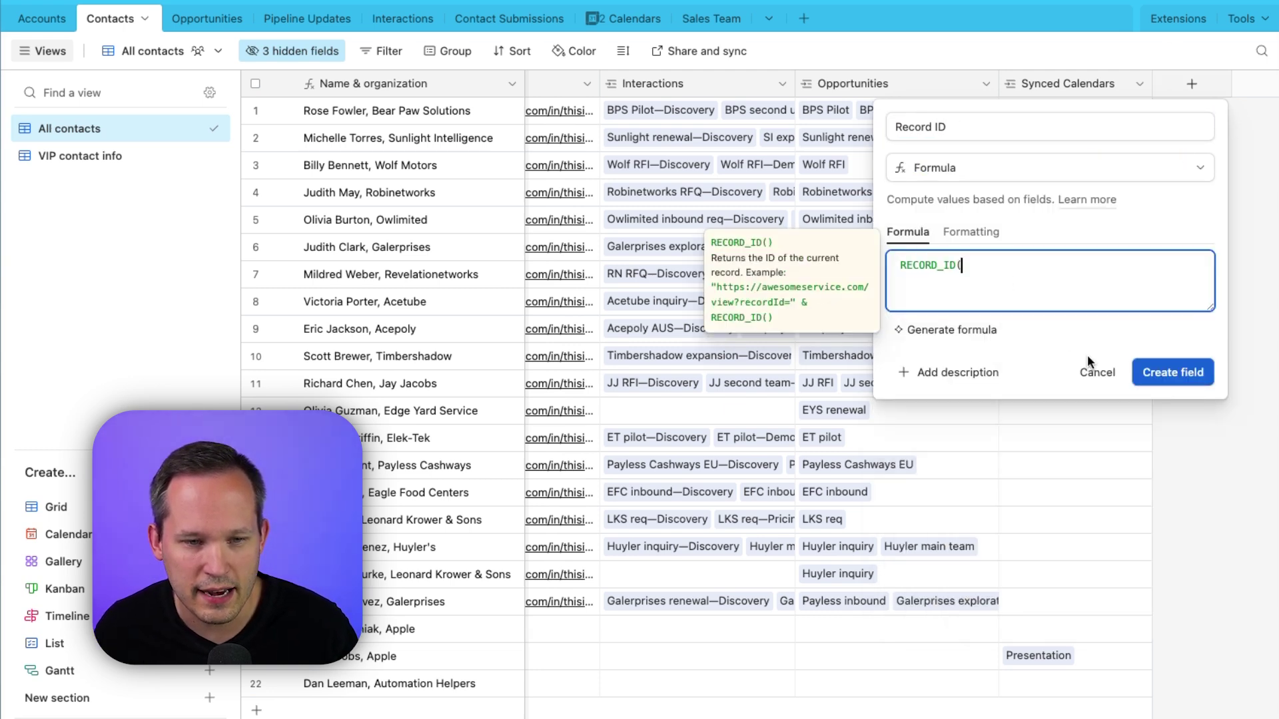
{"action": "left_click", "coordinate": [1159, 398]}
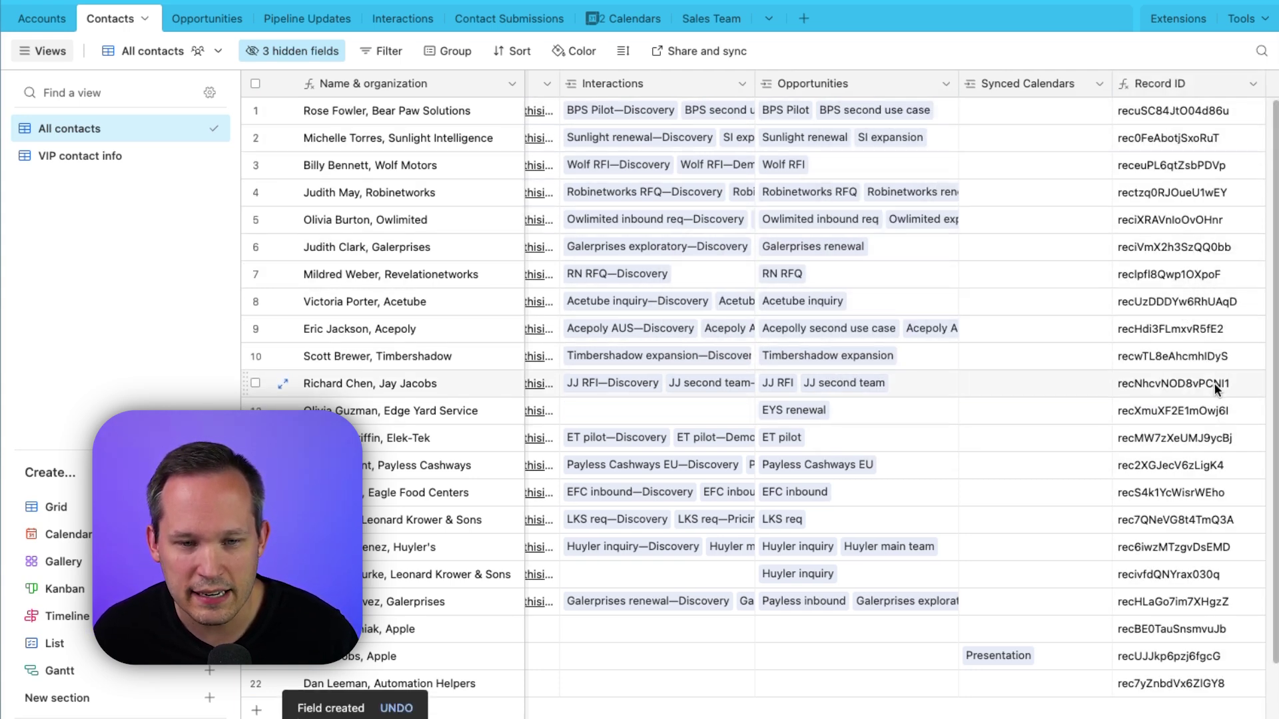
- Expand the first contact's record, view its page URL, then open the Automation Helpers consultation booking form
{"action": "left_click", "coordinate": [284, 112]}
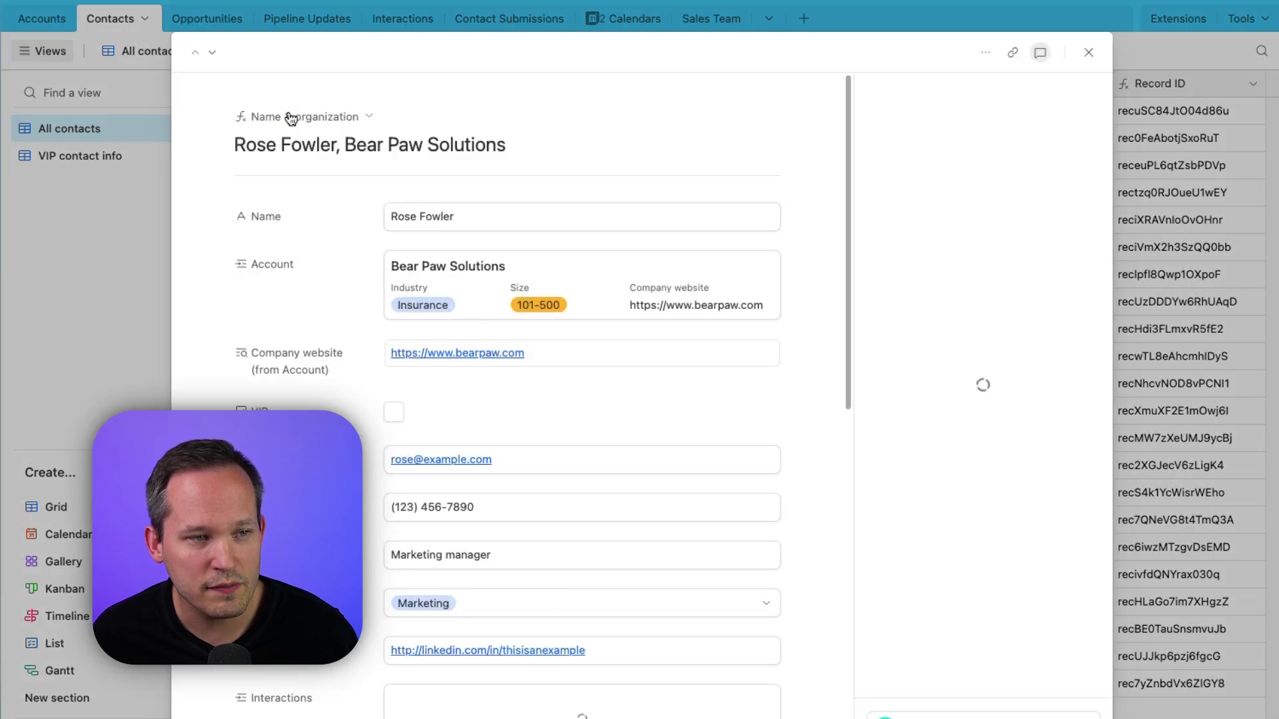
{"action": "mouse_move", "coordinate": [6, 20]}
{"action": "left_click", "coordinate": [40, 60]}
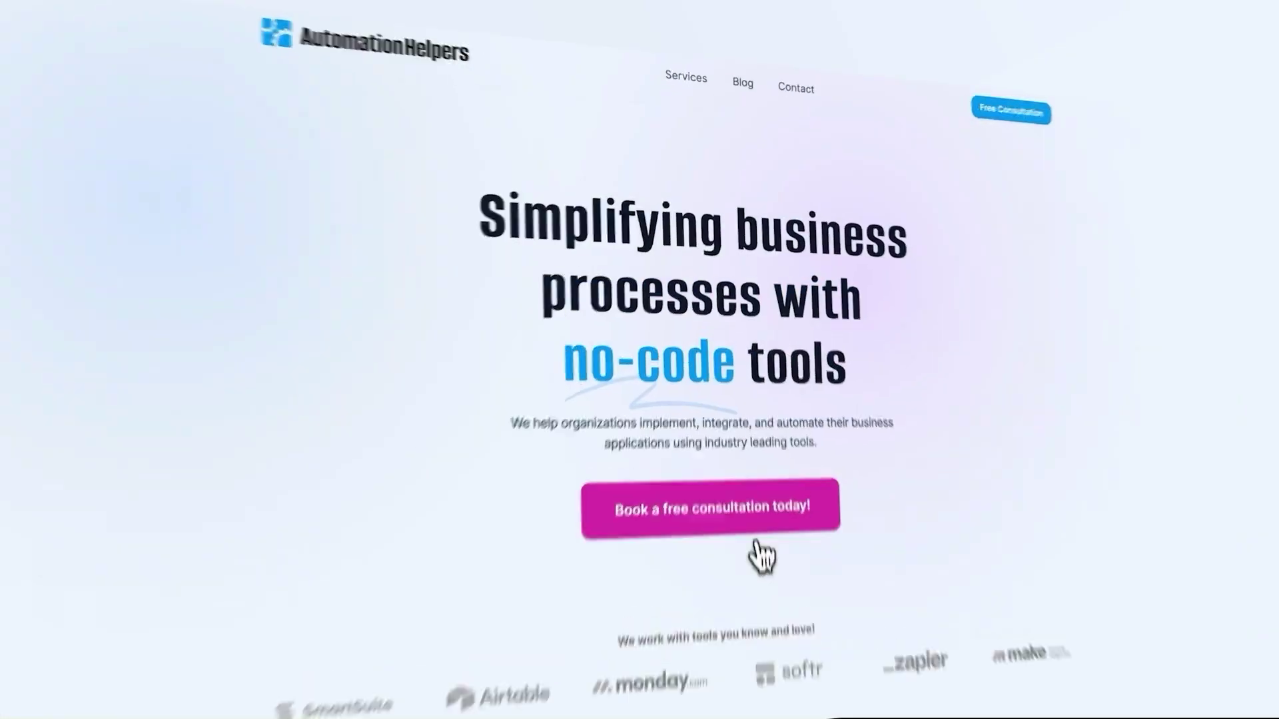
{"action": "left_click", "coordinate": [783, 508]}
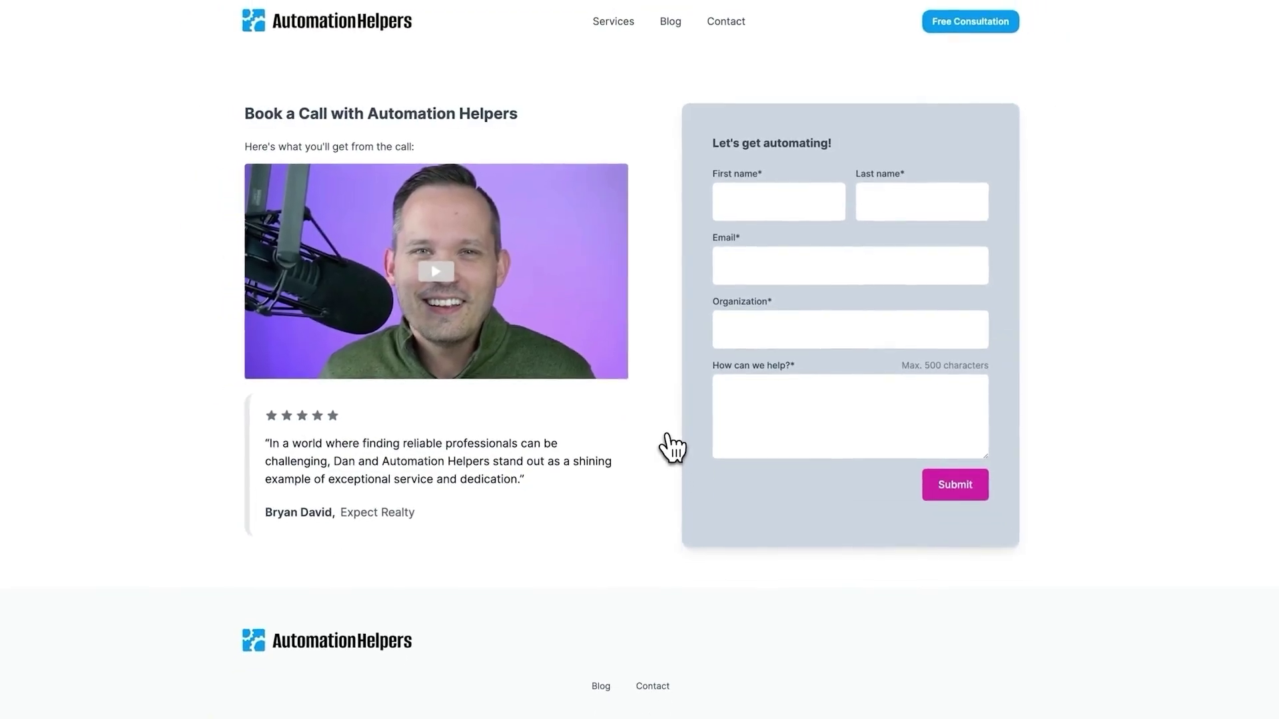